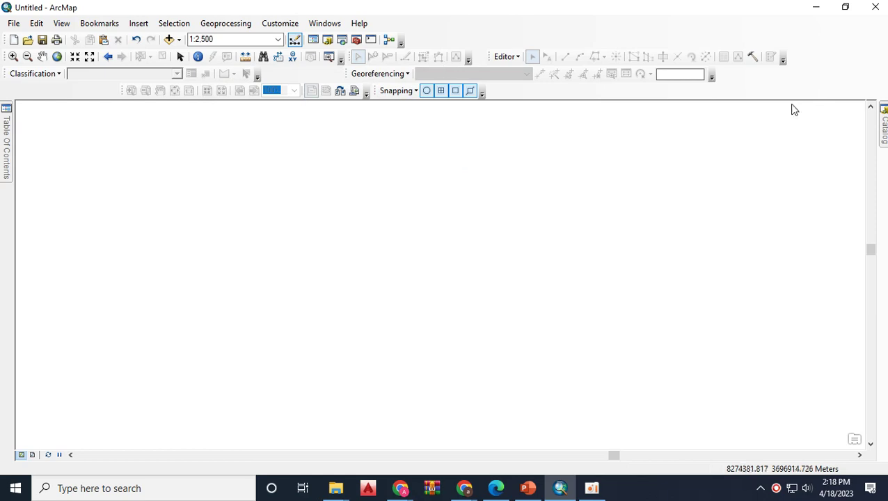
Add the LAHOREAREA.shp shapefile from the Desktop's Shapefile folder to the map as a layer.
left_click(884, 125)
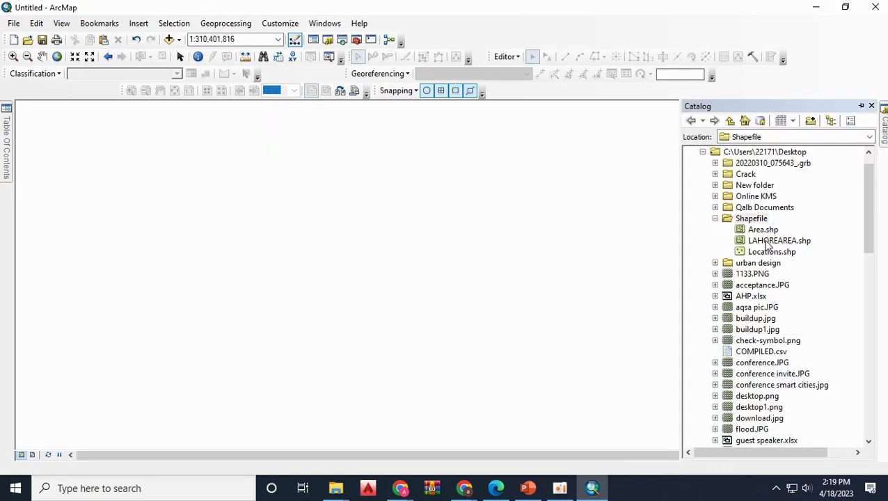
left_click(768, 242)
left_click_drag(618, 238, 87, 144)
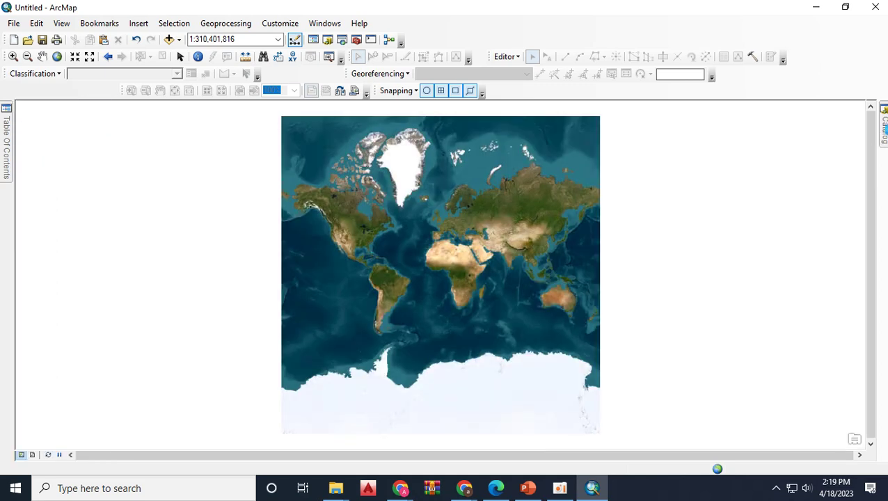
mouse_move(881, 139)
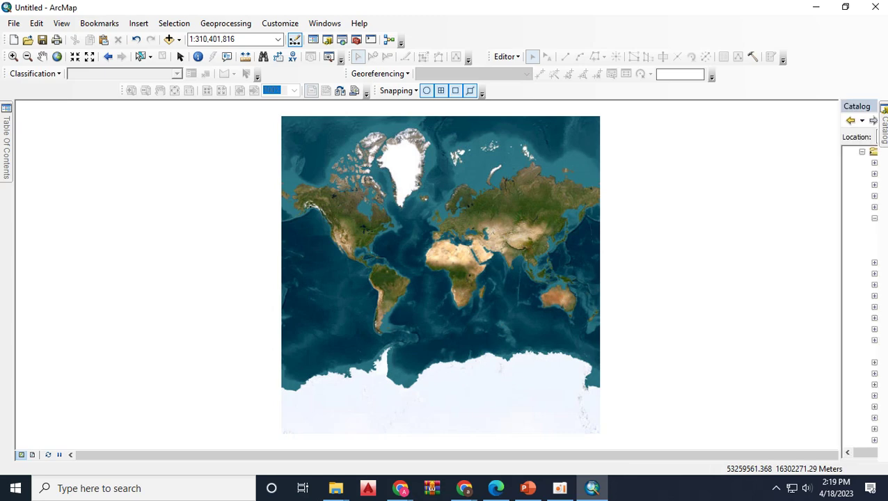
left_click(772, 242)
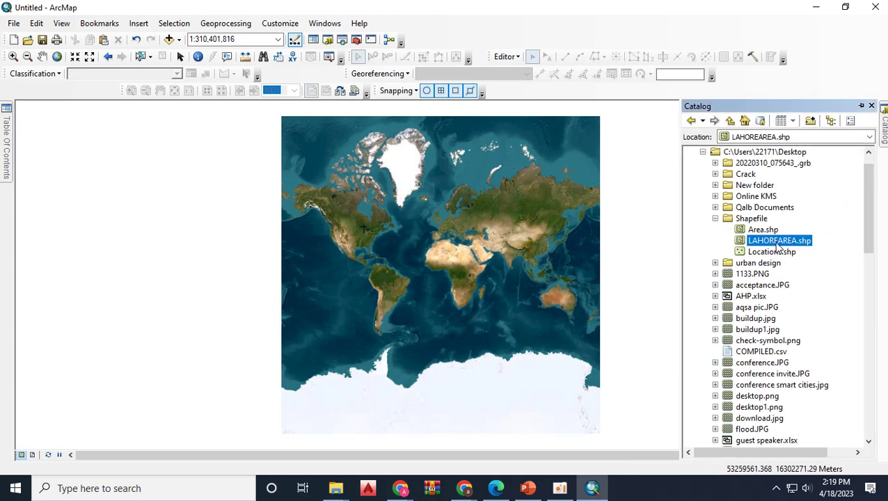
left_click_drag(125, 122, 6, 130)
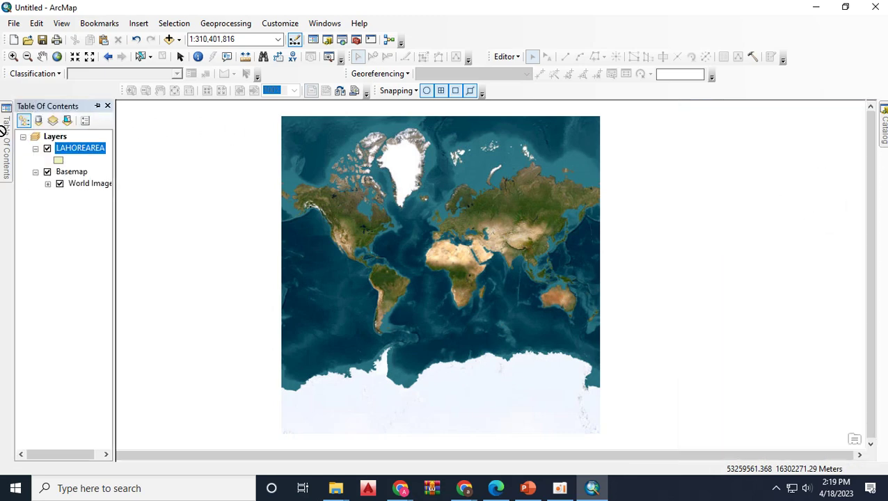
Examine the satellite imagery closely over the rows of undeveloped plots near Lahore, at a scale of 1:4,000.
right_click(75, 148)
left_click(77, 170)
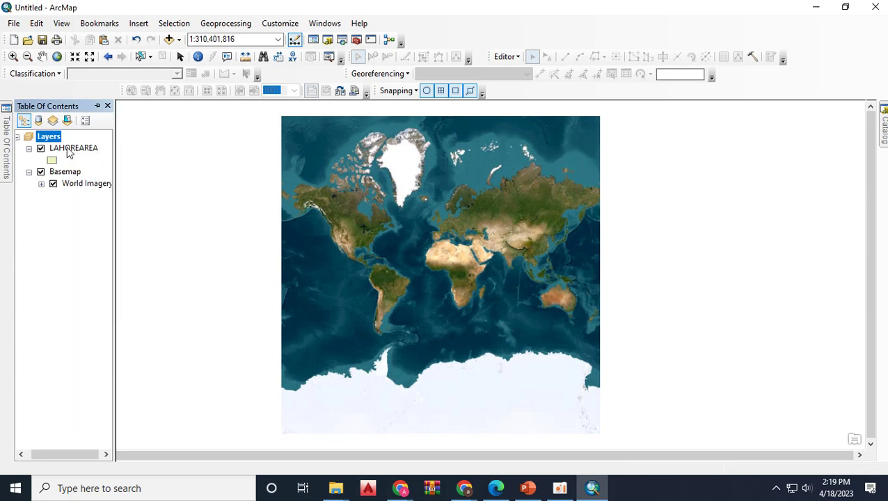
scroll(510, 236, "down", 2)
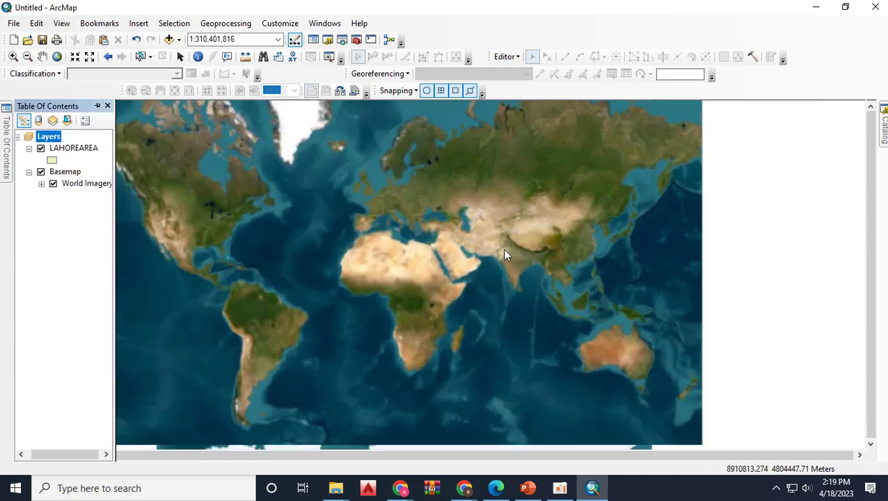
scroll(504, 254, "down", 3)
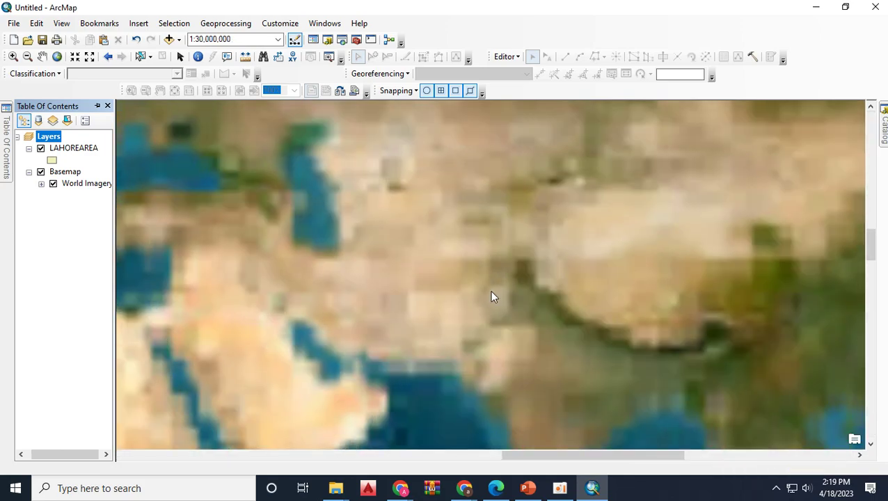
scroll(515, 297, "down", 1)
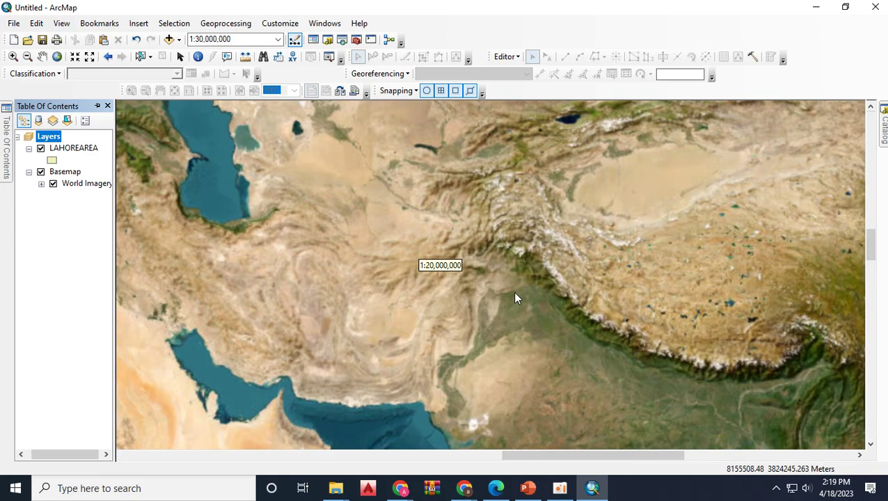
scroll(515, 298, "down", 4)
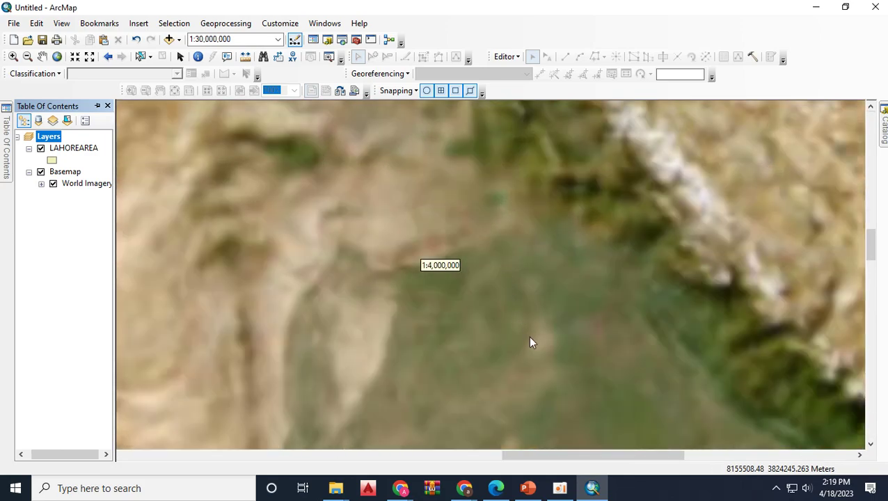
scroll(529, 341, "down", 10)
scroll(411, 357, "down", 3)
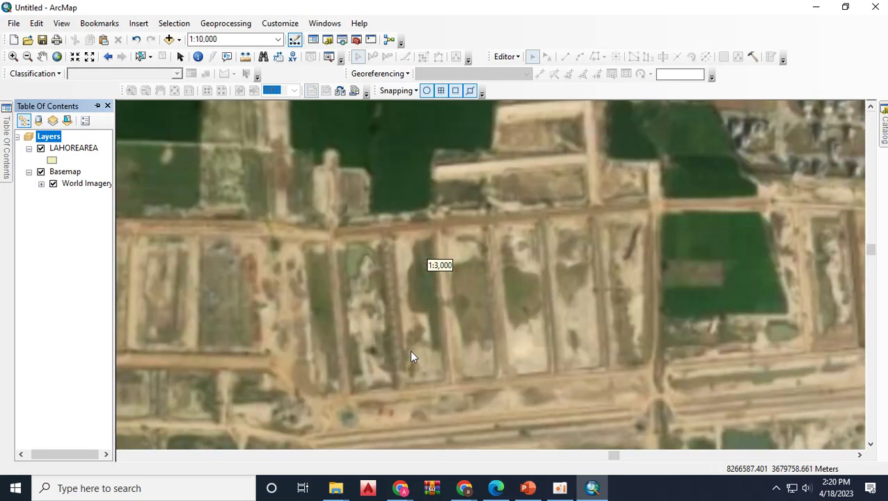
scroll(411, 356, "up", 1)
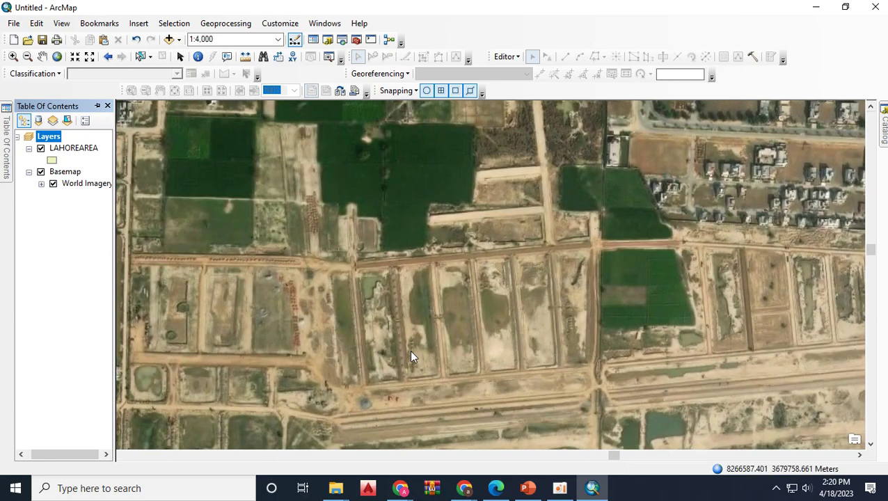
Hide the Snapping toolbar and show it again from the list of available toolbars.
left_click(416, 90)
left_click(415, 90)
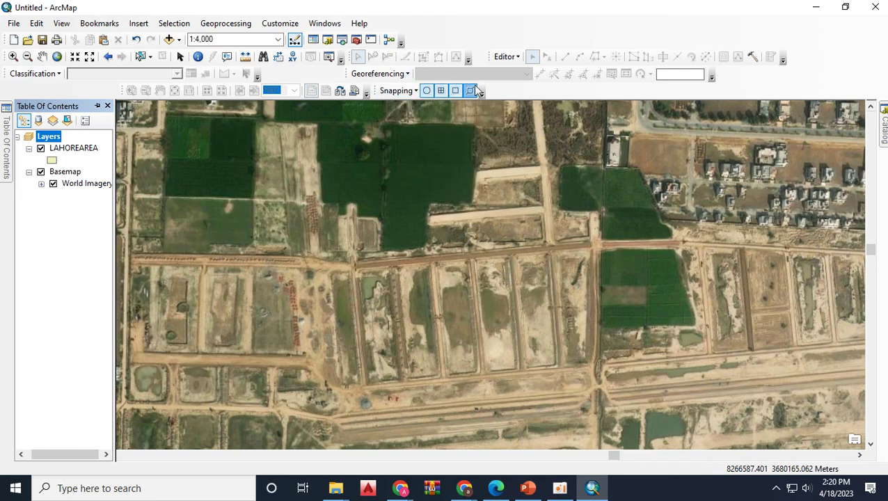
right_click(521, 90)
scroll(550, 430, "down", 5)
left_click(528, 398)
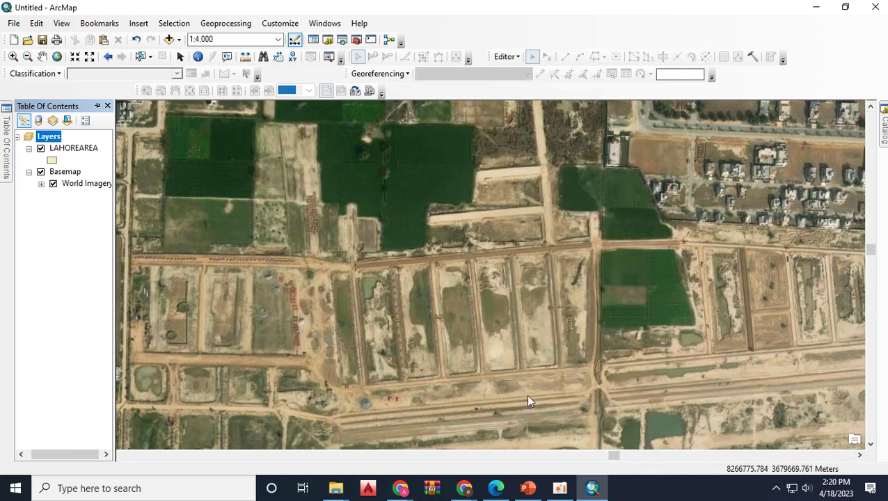
right_click(494, 91)
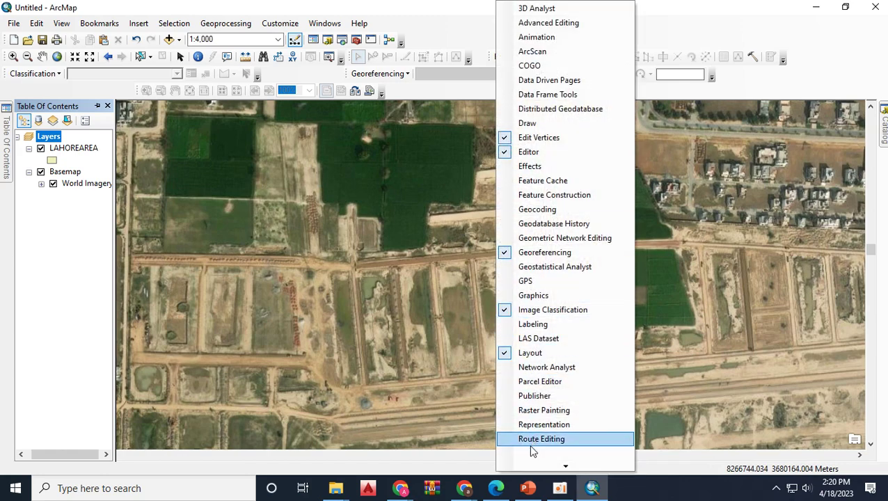
scroll(533, 452, "down", 5)
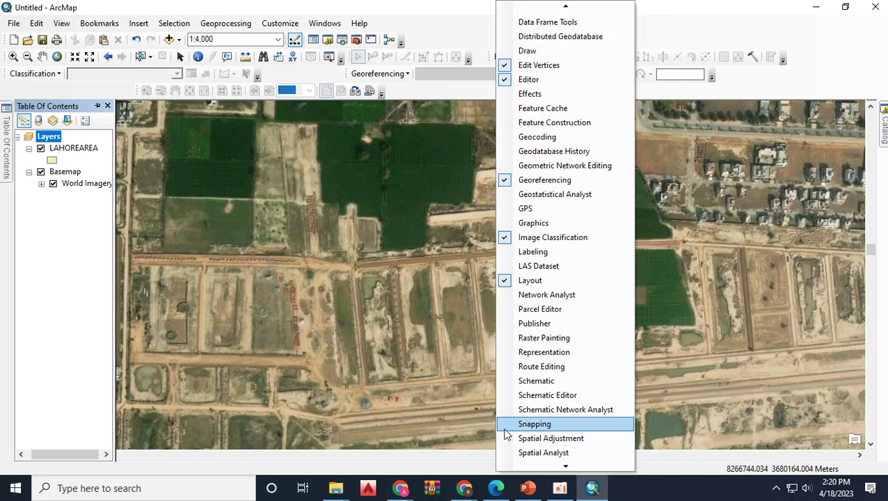
left_click(534, 424)
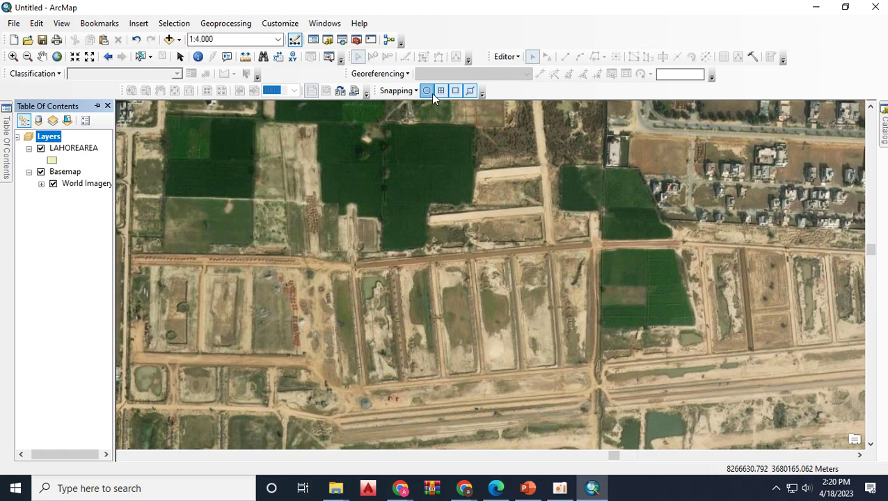
Turn off point, end, vertex and edge snapping.
left_click(427, 90)
left_click(441, 90)
left_click(455, 90)
Start an edit session on the LAHOREAREA layer, continuing despite the spatial reference mismatch.
left_click(507, 57)
left_click(503, 71)
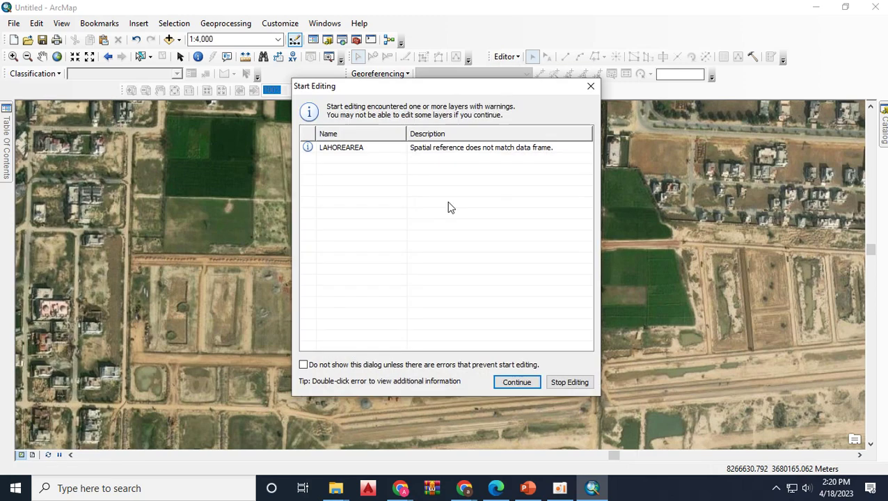
left_click(351, 150)
left_click(529, 384)
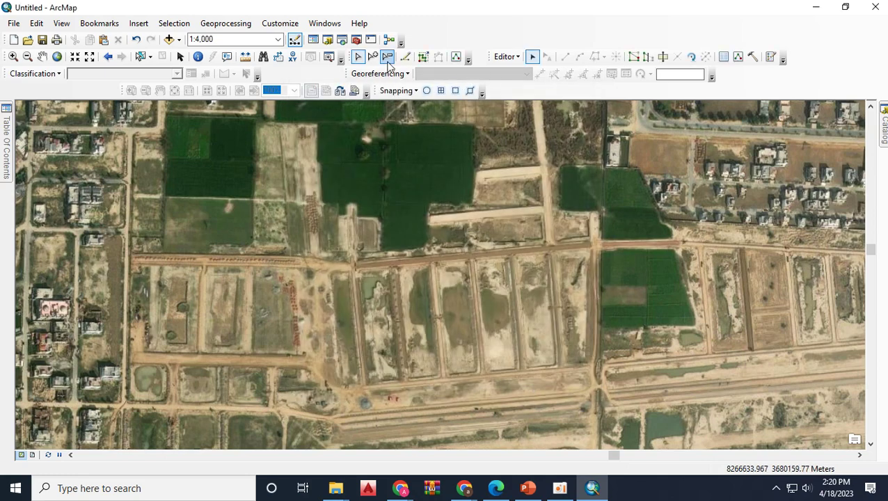
Draw a four-cornered polygon with the LAHOREAREA template over the plot block just south of the road junction.
left_click(753, 59)
left_click(724, 157)
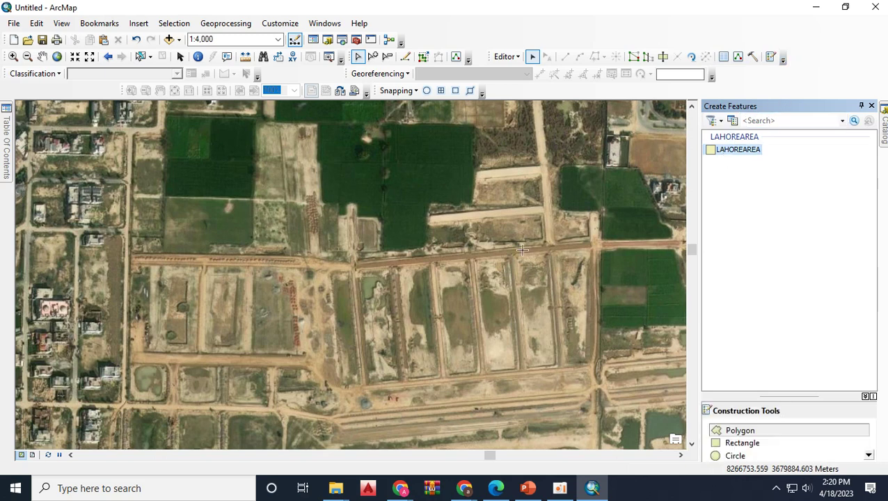
left_click(365, 382)
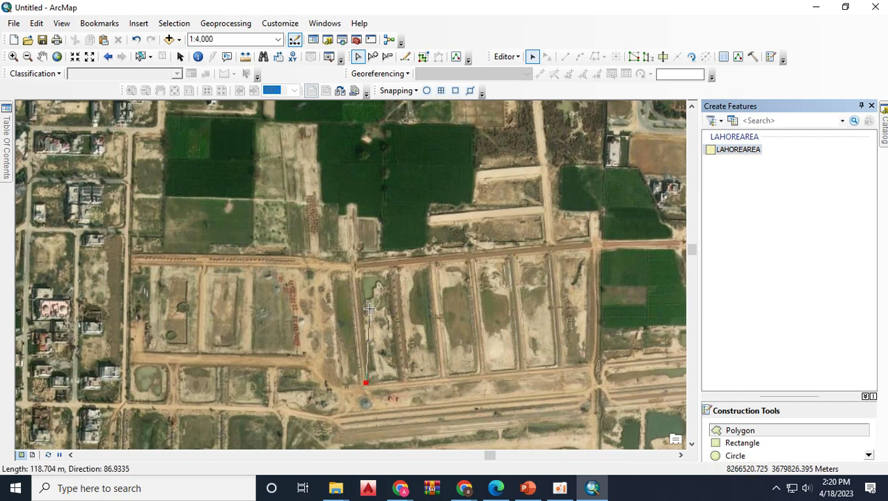
left_click(355, 271)
left_click(390, 268)
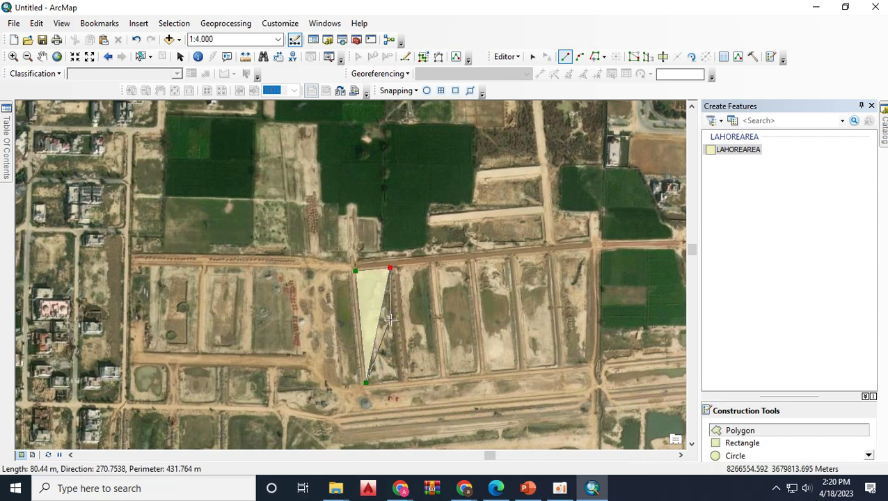
double_click(402, 381)
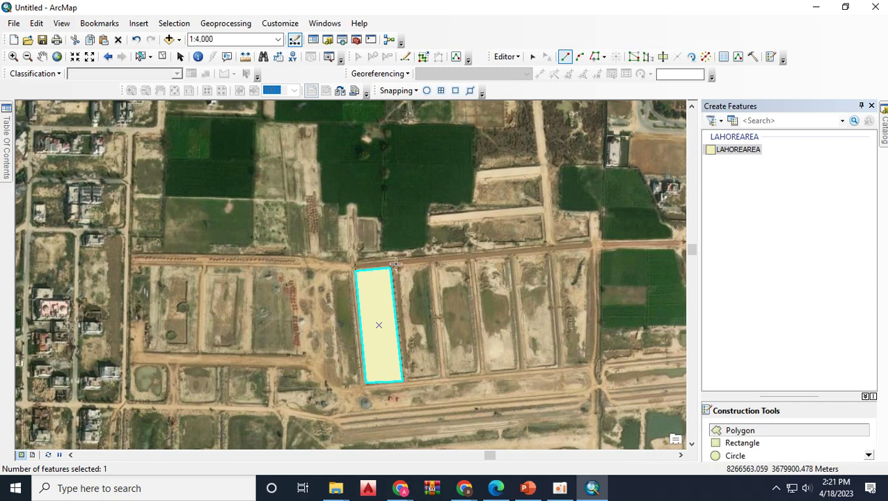
Turn on point, end, vertex and edge snapping and draw a four-cornered polygon over the next plot block to the east.
left_click(425, 91)
left_click(471, 92)
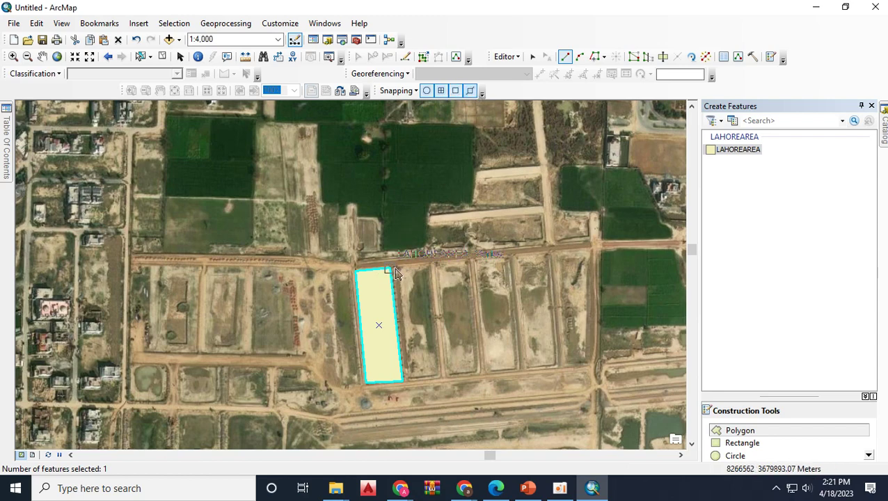
scroll(402, 306, "up", 2)
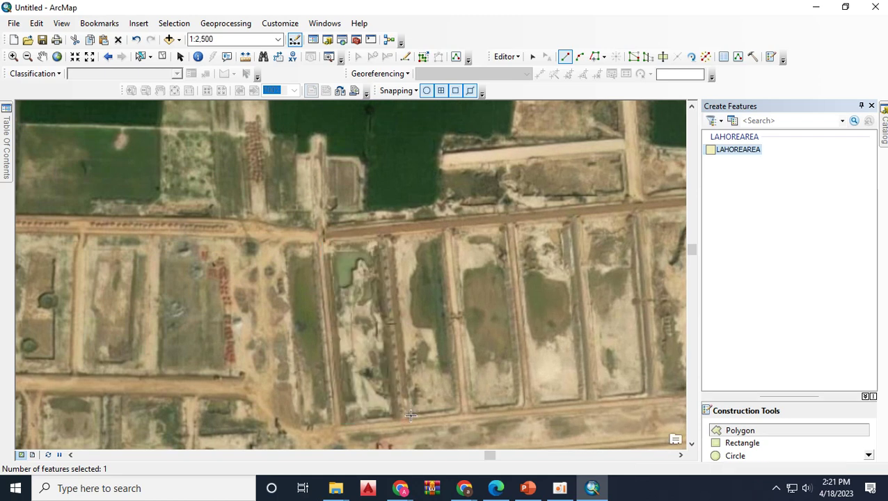
left_click(410, 415)
left_click(391, 234)
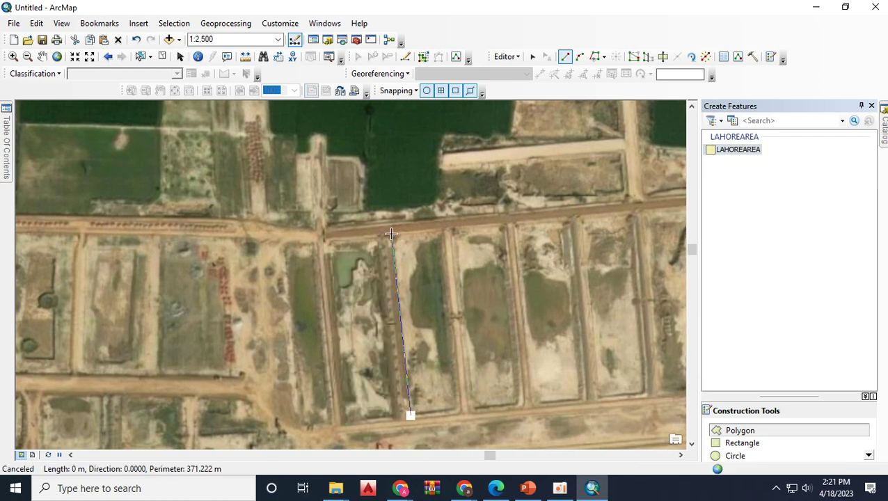
left_click(446, 229)
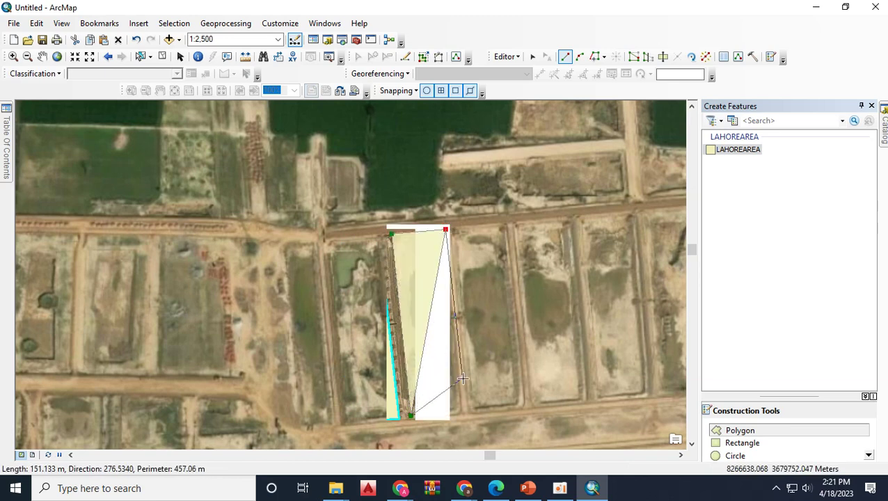
double_click(462, 413)
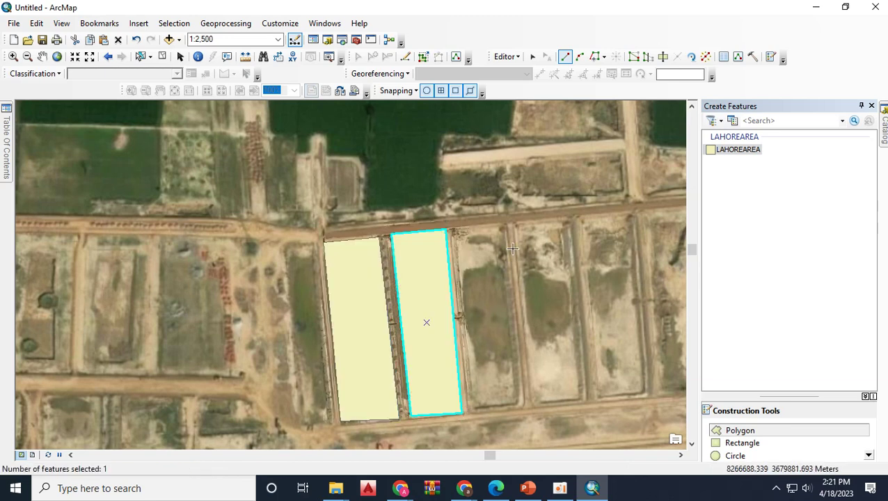
Draw a third four-cornered LAHOREAREA polygon over the plot block east of the second one, leaving the lane between them open.
left_click(471, 410)
left_click(453, 230)
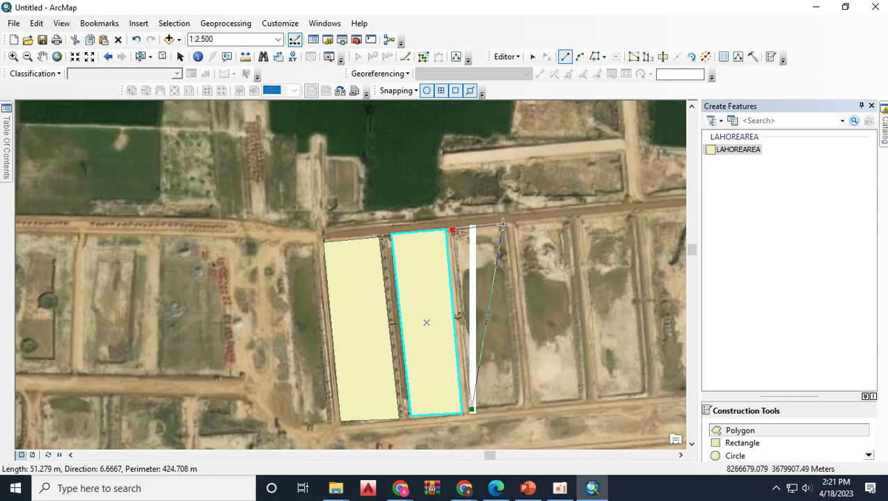
left_click(506, 224)
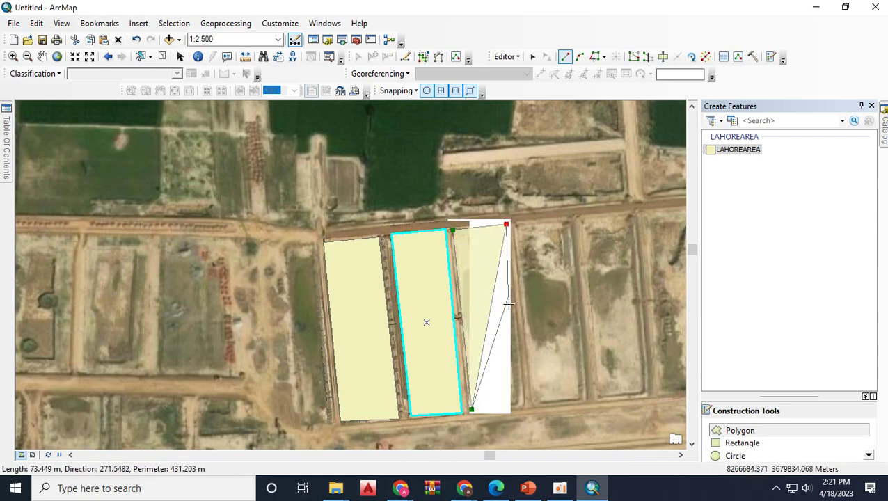
double_click(522, 406)
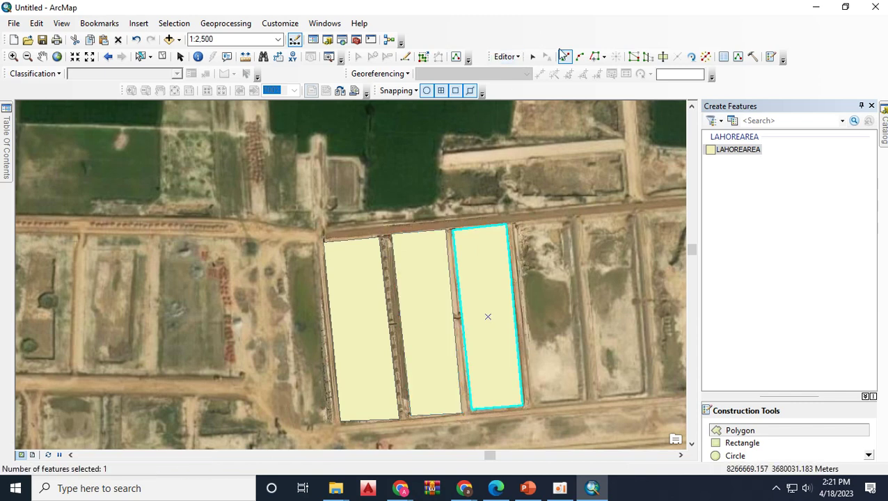
Split the third polygon with four roughly parallel cuts across its width, working northward from its southern end with Cut Polygons.
left_click(662, 58)
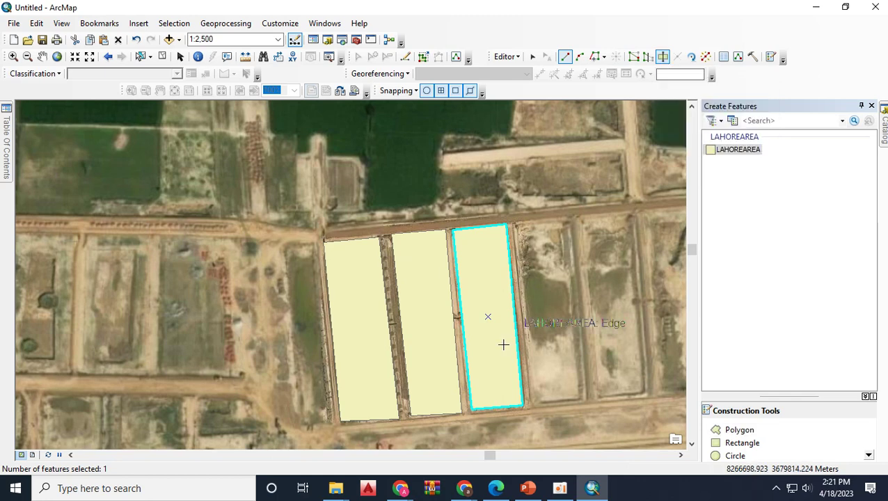
left_click(470, 389)
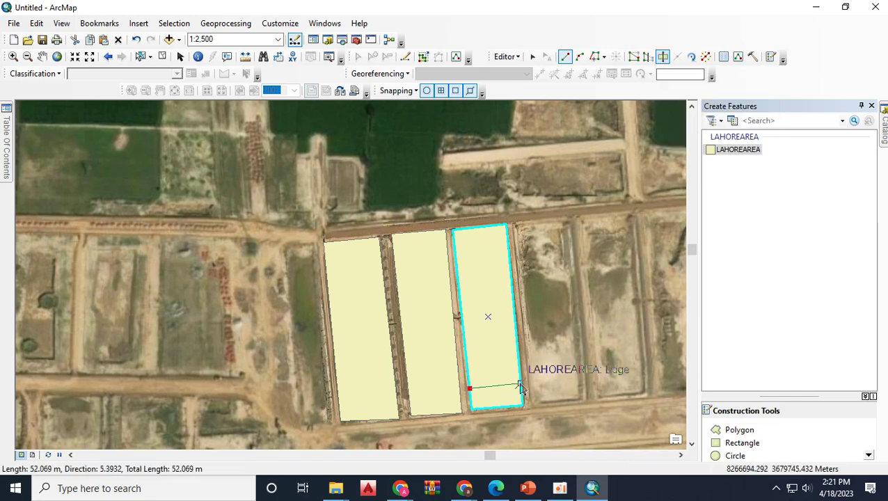
left_click(521, 385)
left_click(521, 387)
left_click(466, 364)
double_click(517, 363)
left_click(464, 343)
left_click(516, 339)
double_click(511, 340)
left_click(461, 315)
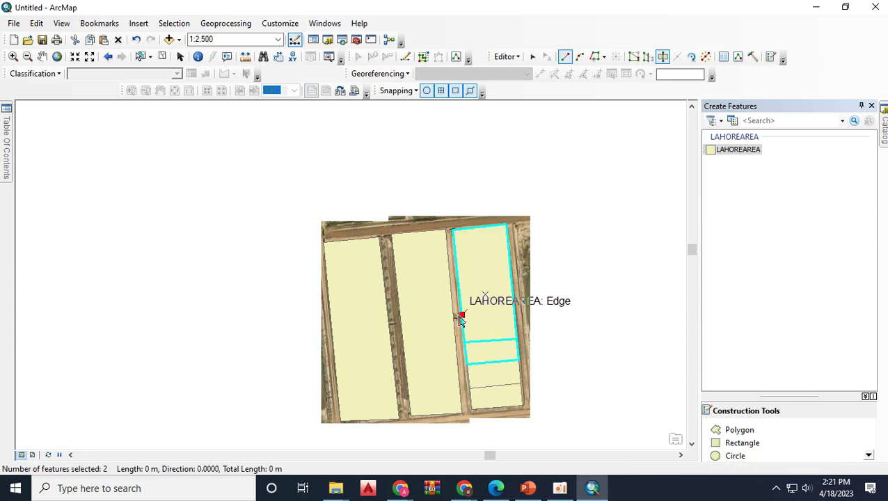
double_click(515, 316)
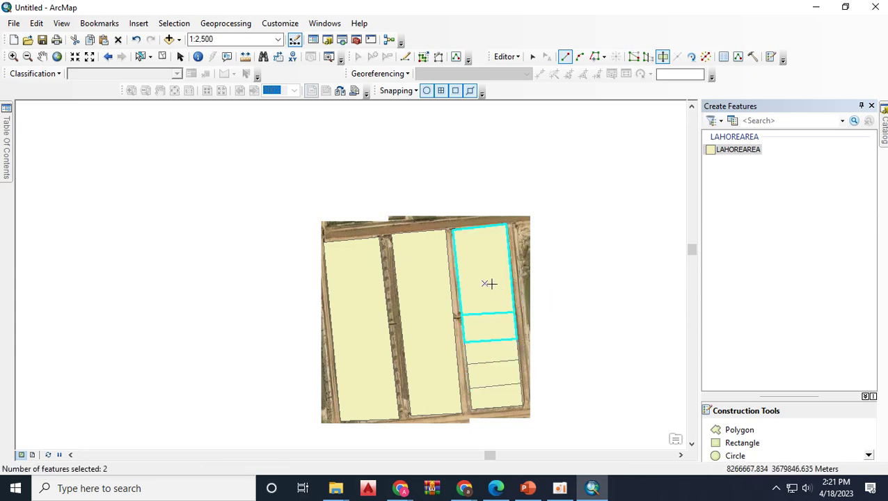
Open the LAHOREAREA attribute table and reduce the selection to the large northern remainder of the third block.
mouse_move(9, 121)
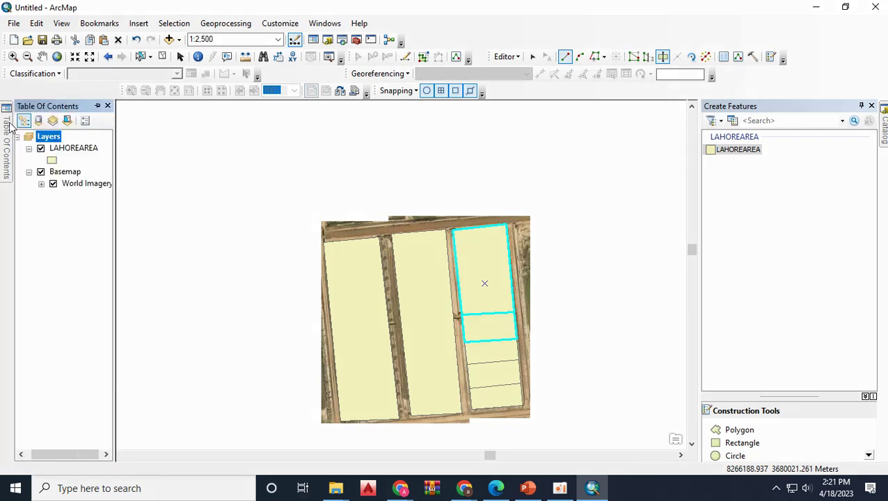
right_click(56, 149)
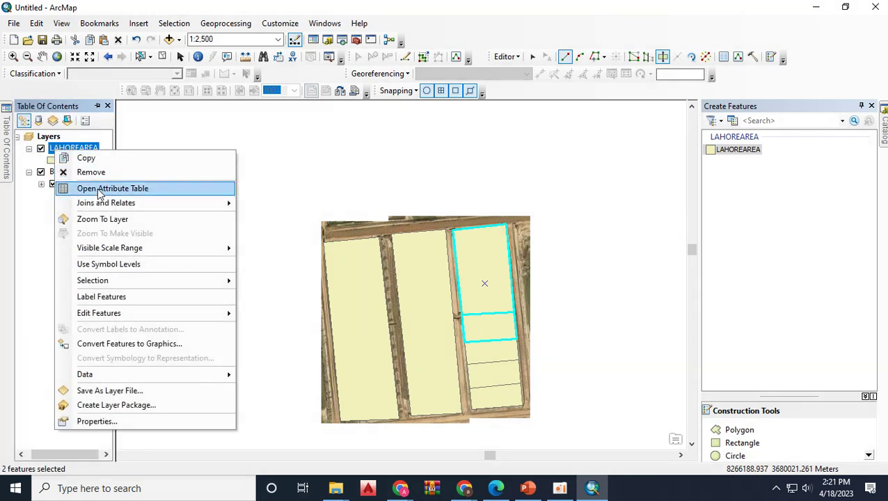
left_click(97, 186)
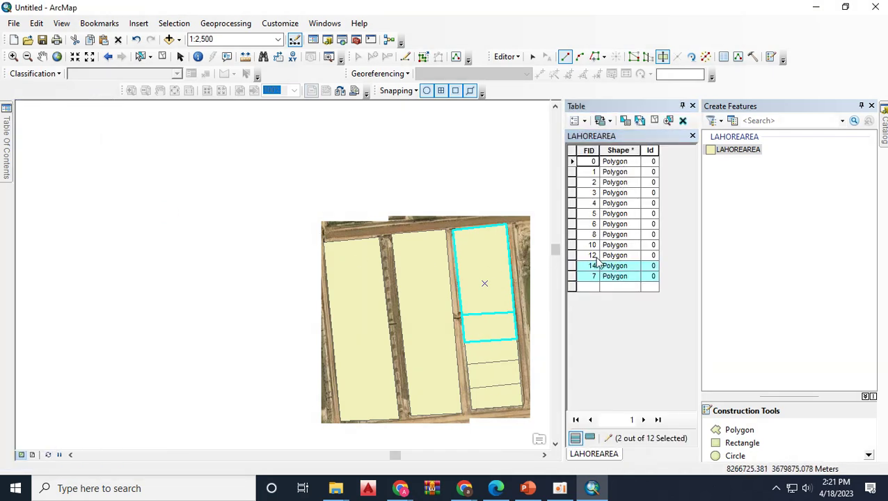
left_click(570, 276)
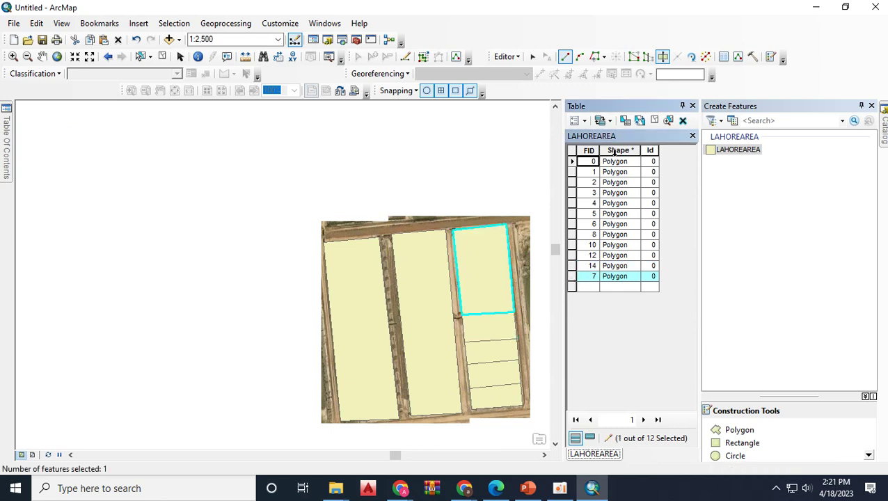
Cut the selected northern remainder across its width, slightly north of its southern boundary, snapping to both side edges.
left_click(662, 56)
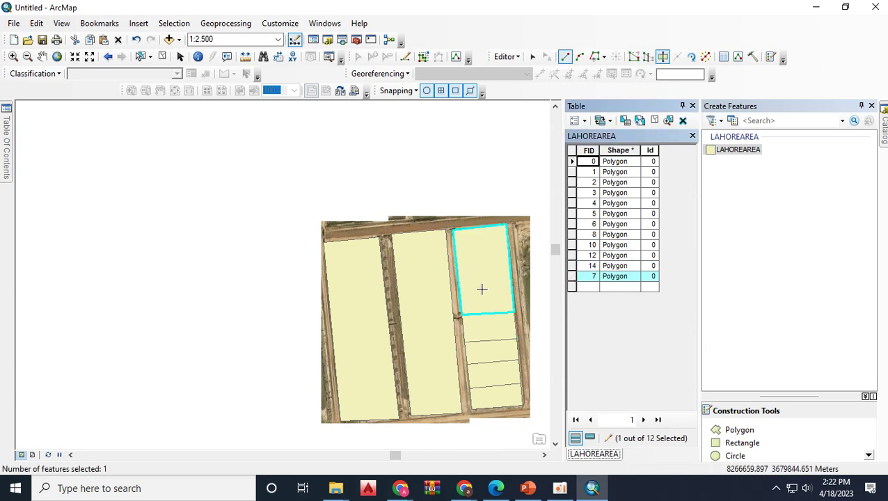
left_click(458, 288)
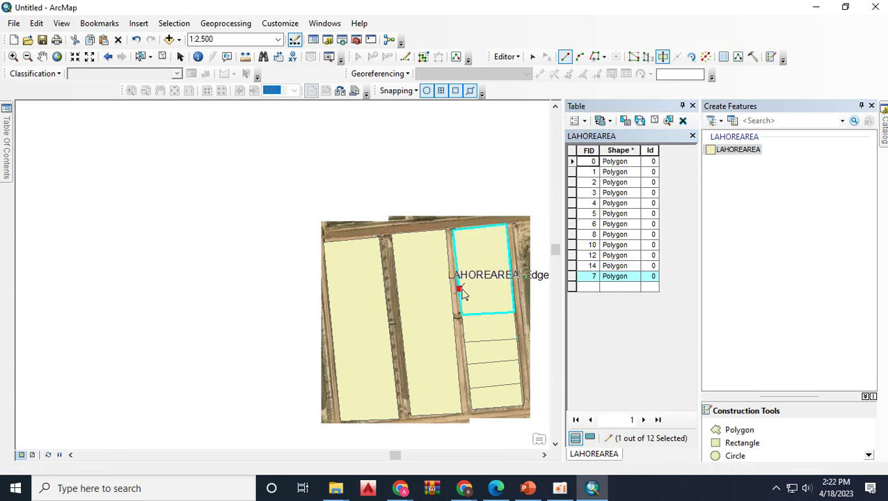
double_click(511, 284)
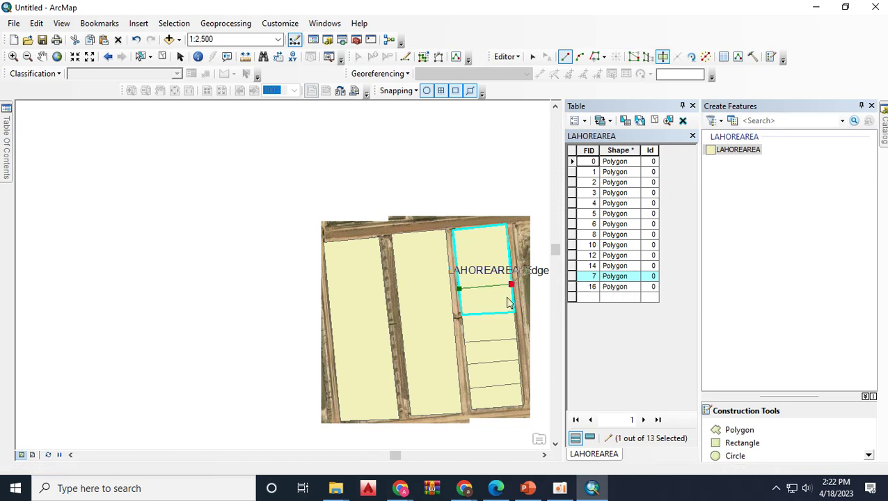
Try to cut along an existing boundary between the southern plots, and try Cut Polygons again with the selection cleared.
left_click(467, 363)
double_click(519, 361)
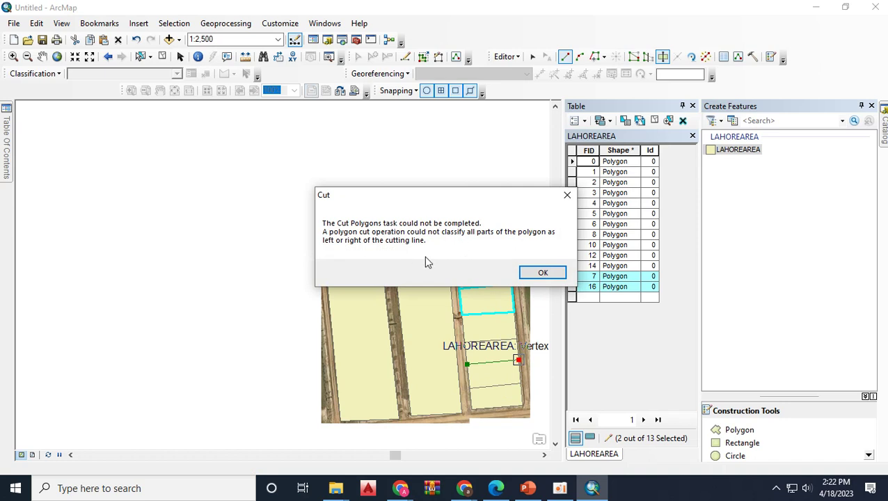
left_click(542, 272)
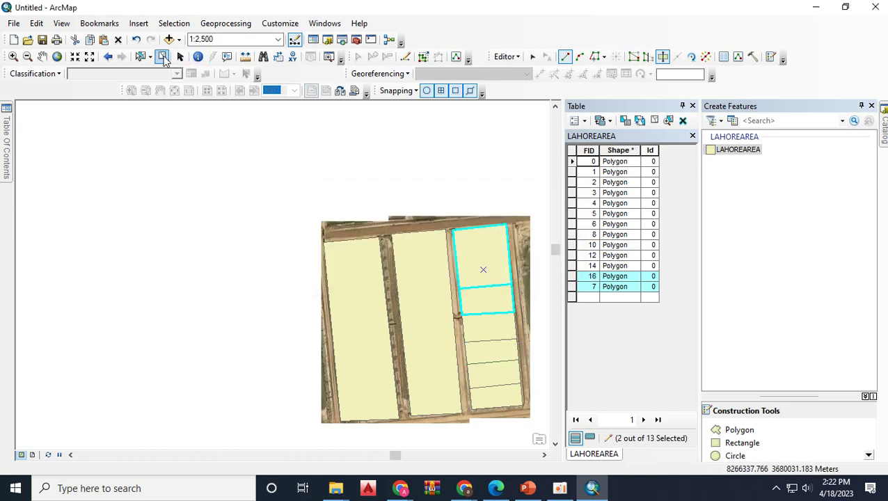
left_click(162, 56)
left_click(662, 57)
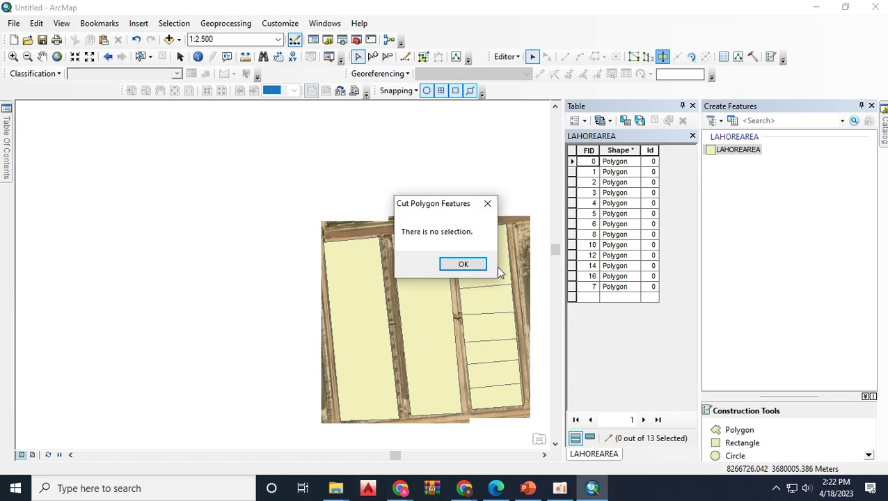
left_click(463, 264)
Select the two northernmost polygons of the third block and merge them into one LAHOREAREA feature.
left_click(479, 290)
left_click(481, 300)
left_click(481, 263)
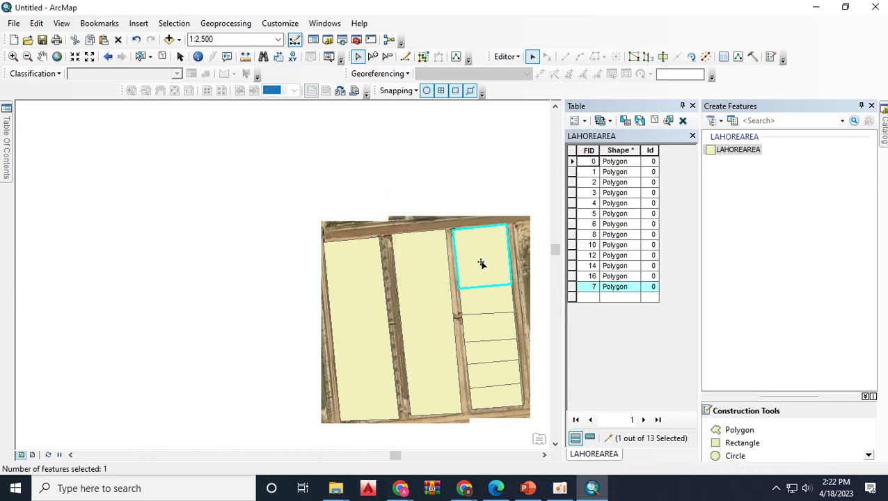
left_click(480, 301)
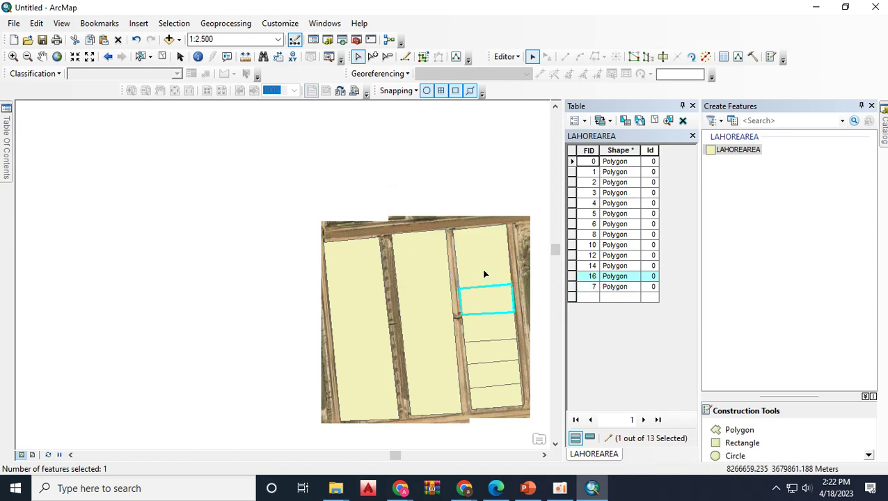
left_click(485, 274, "shift")
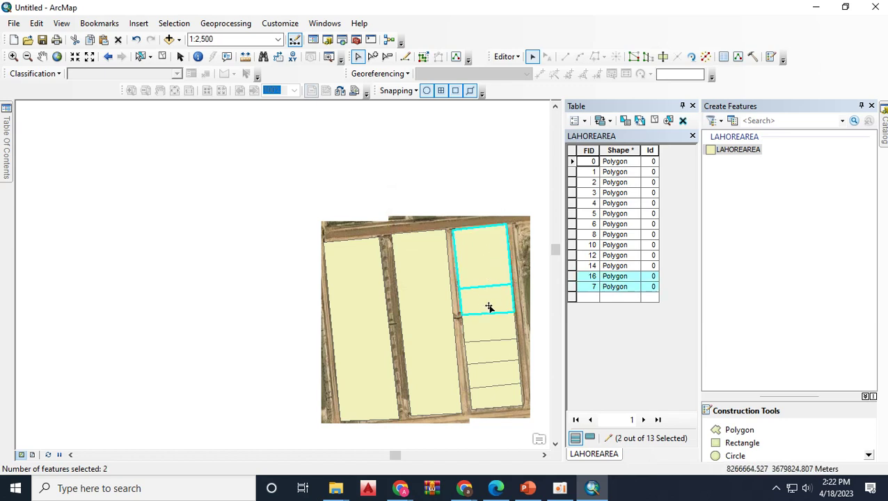
left_click(506, 56)
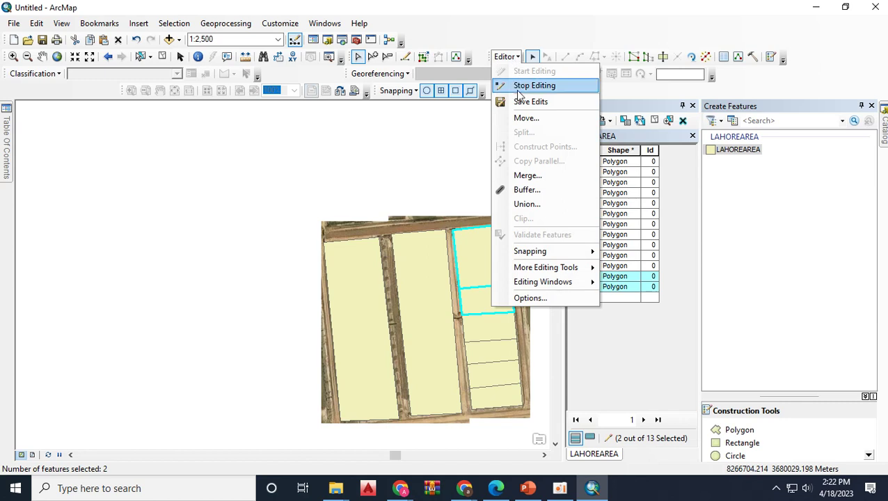
left_click(542, 179)
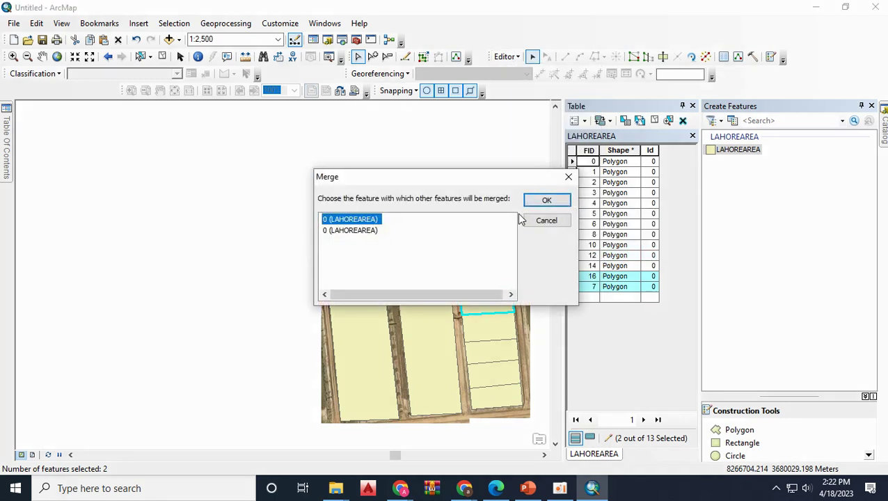
left_click(540, 202)
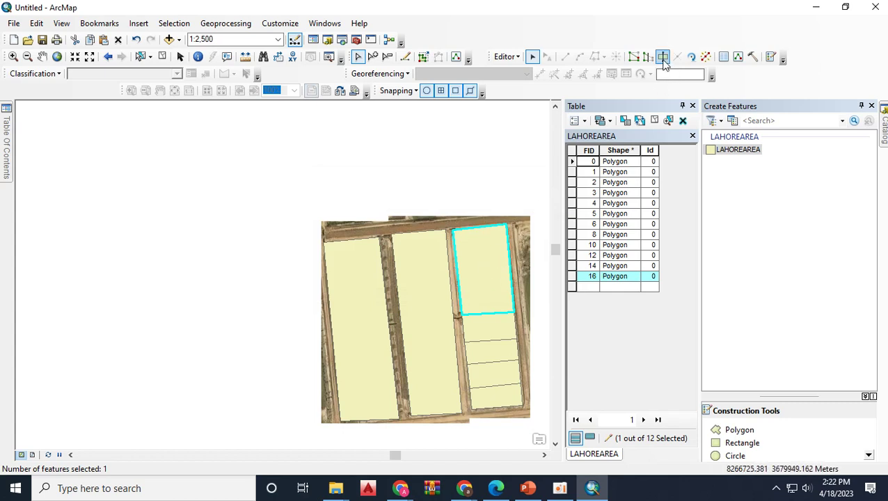
Select the westernmost block polygon and reshape its western edge slightly inward, from the northwest corner down to the southern edge.
scroll(499, 323, "down", 2)
scroll(498, 322, "down", 1)
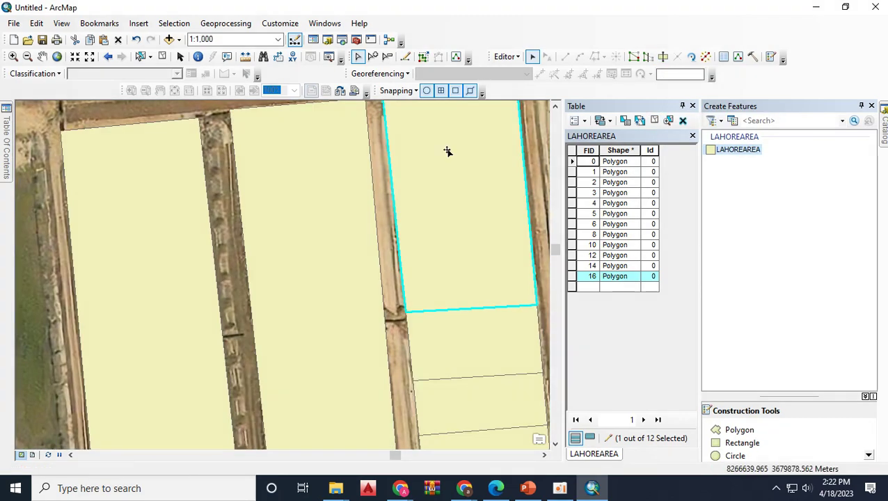
left_click(647, 59)
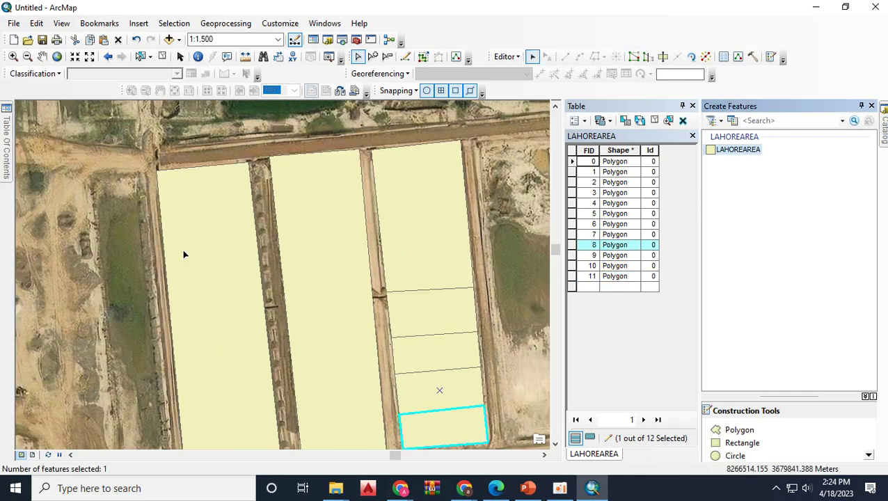
left_click(182, 253)
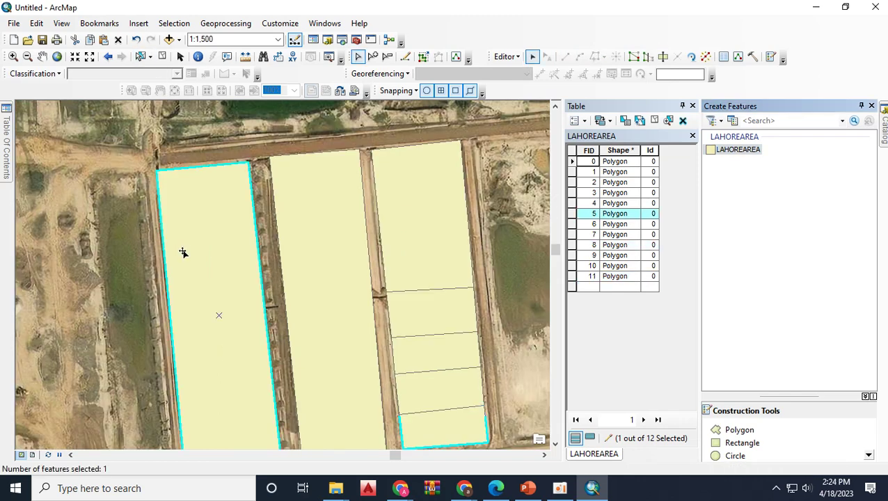
left_click(647, 60)
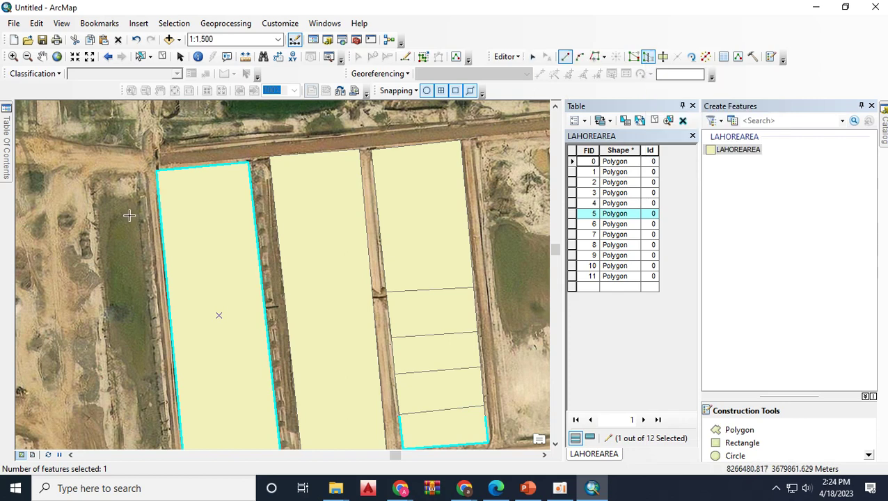
left_click(161, 175)
scroll(198, 279, "up", 2)
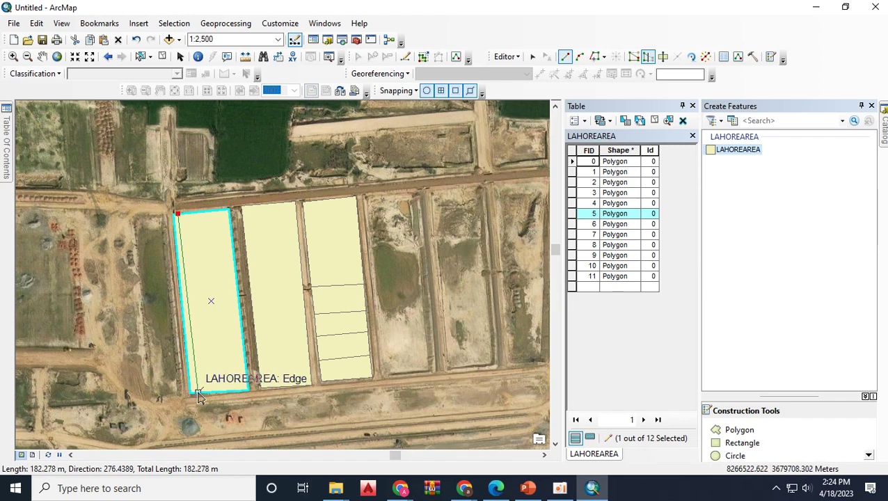
scroll(198, 396, "down", 2)
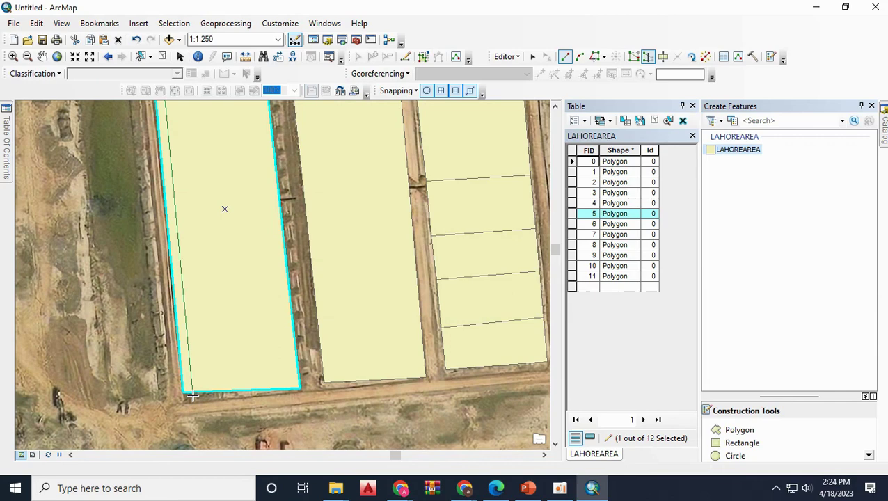
left_click(193, 396)
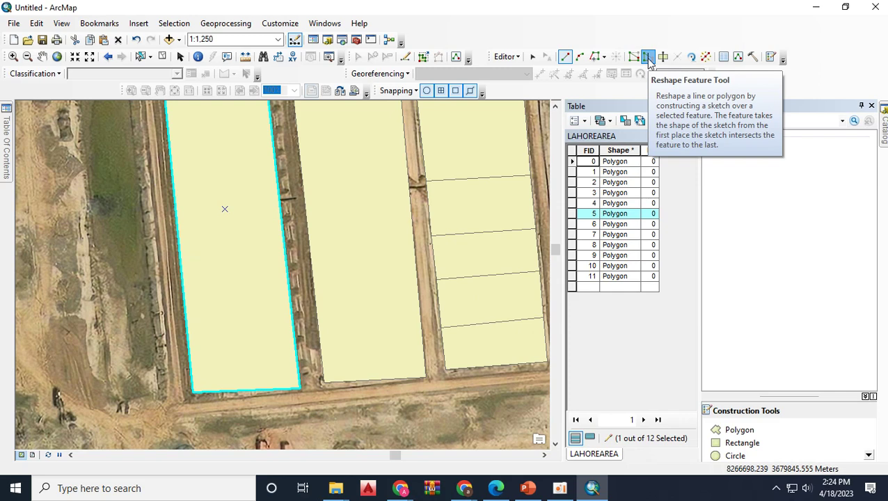
Reshape the westernmost block's southern edge slightly northward, and begin another sketch at its southeastern corner.
left_click(646, 57)
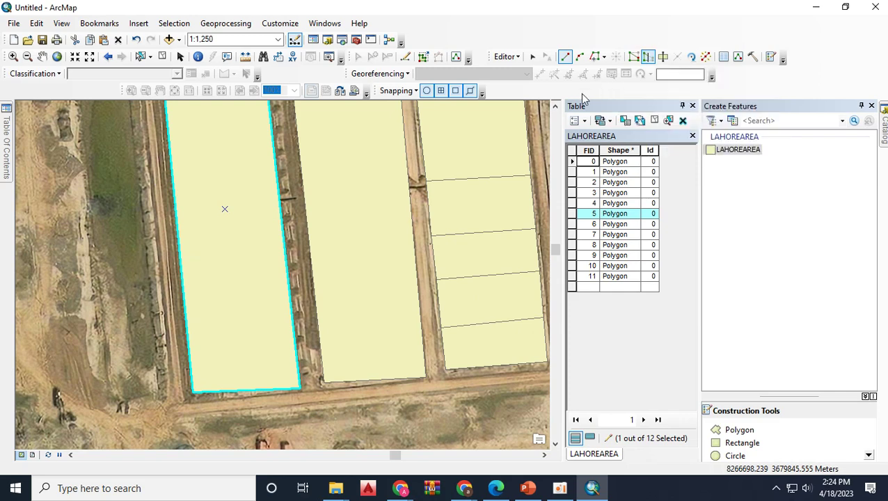
left_click(309, 414)
left_click(311, 375)
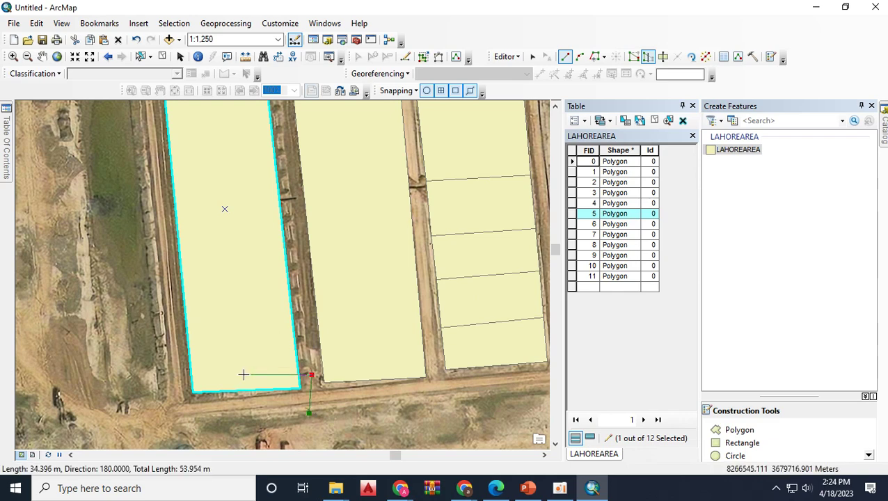
left_click(152, 381)
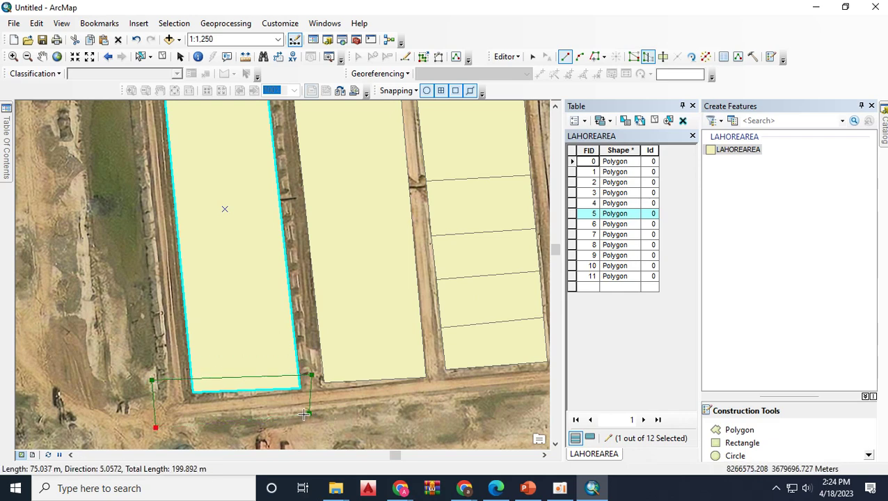
double_click(305, 435)
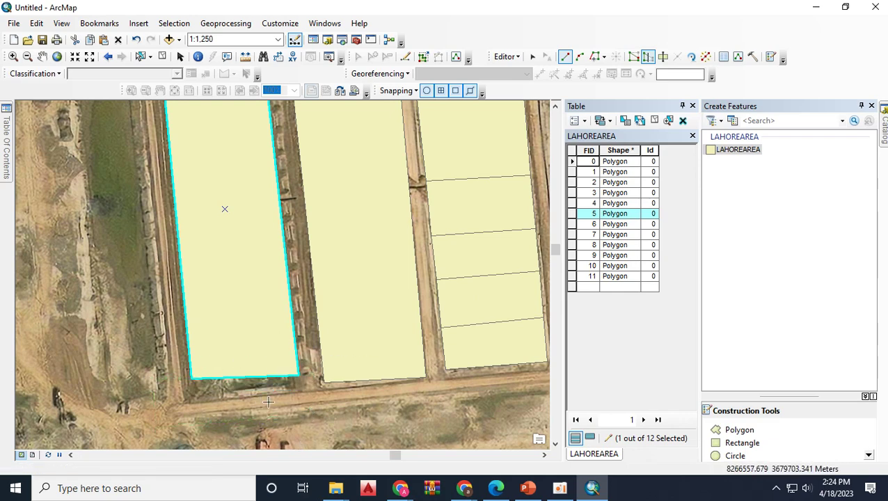
left_click(597, 59)
left_click(299, 375)
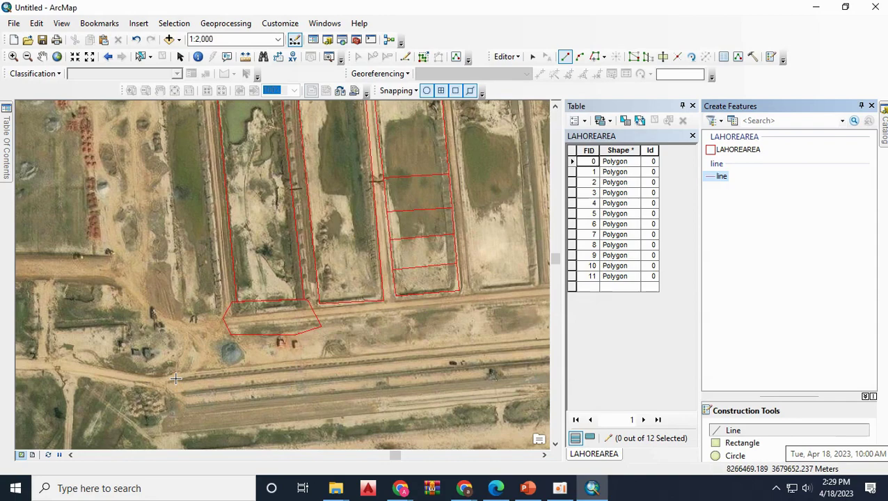
Draw a straight feature with the line template along the road south of the blocks, and set the line layer's symbol width to 2.
left_click(176, 377)
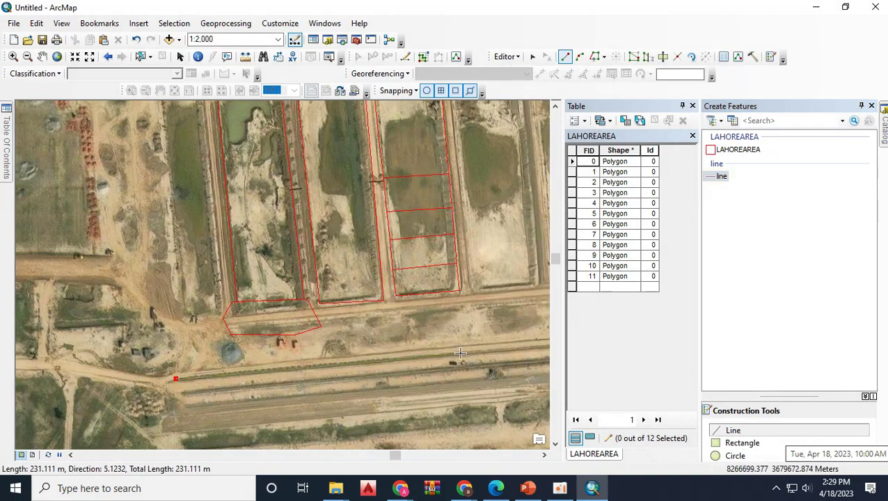
double_click(527, 346)
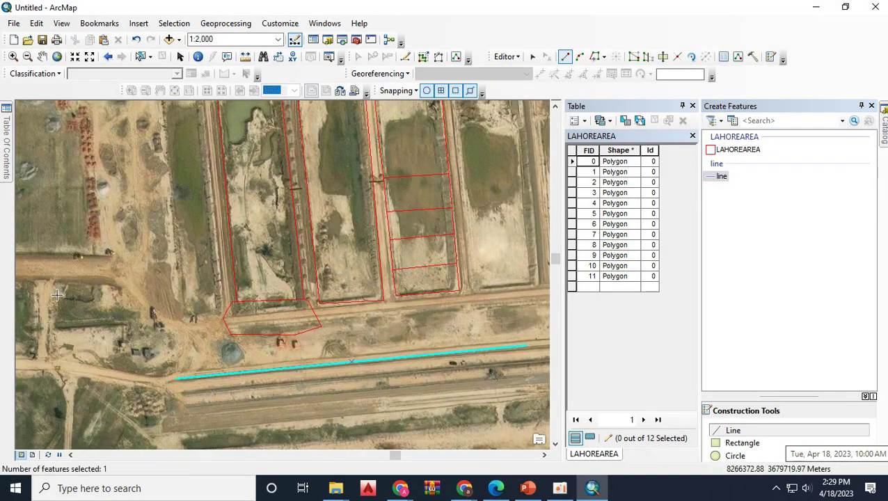
mouse_move(6, 146)
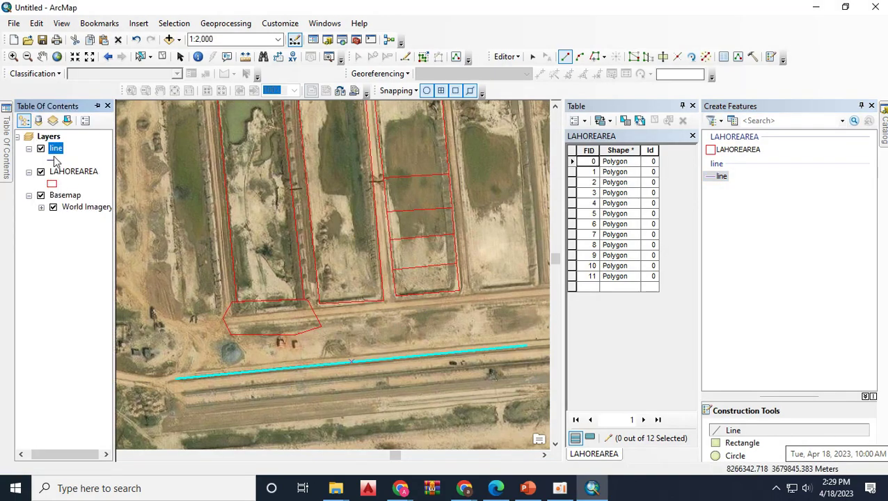
left_click(54, 160)
left_click(549, 207)
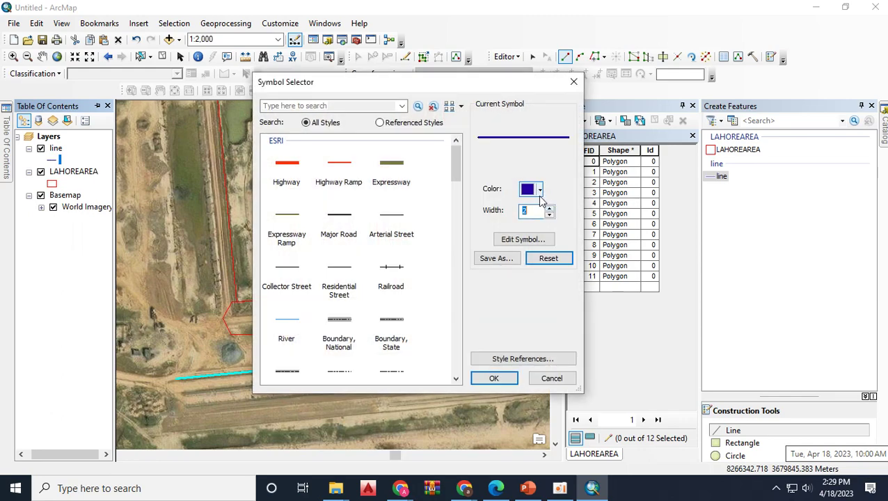
left_click(493, 377)
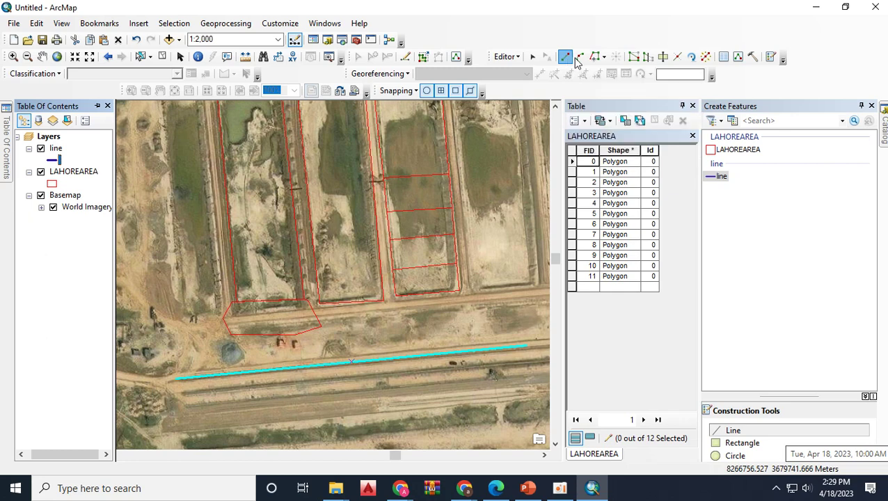
Split the road line near its midpoint with the Split tool.
left_click(676, 59)
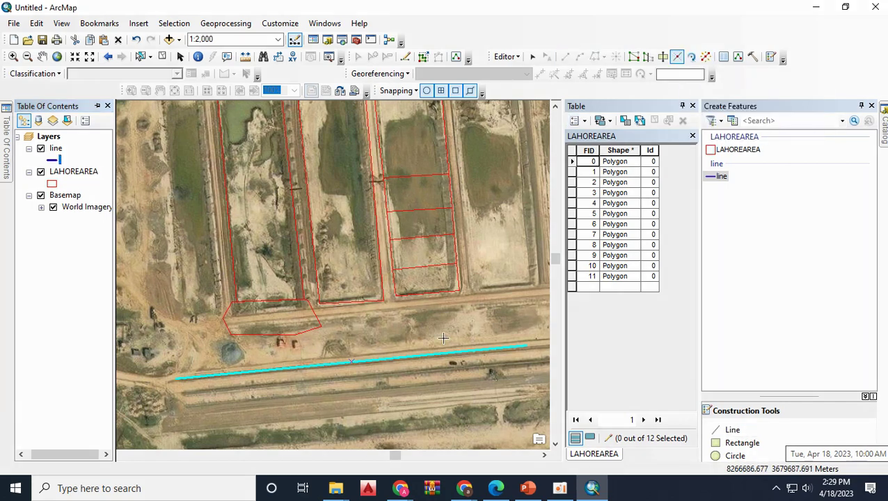
left_click(348, 361)
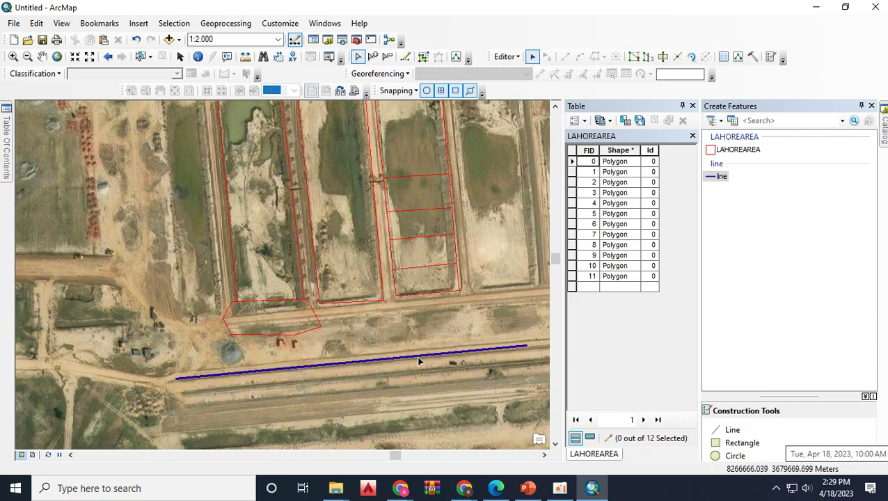
Select the western and eastern parts of the split road line in turn to check the split.
left_click(422, 358)
left_click(335, 364)
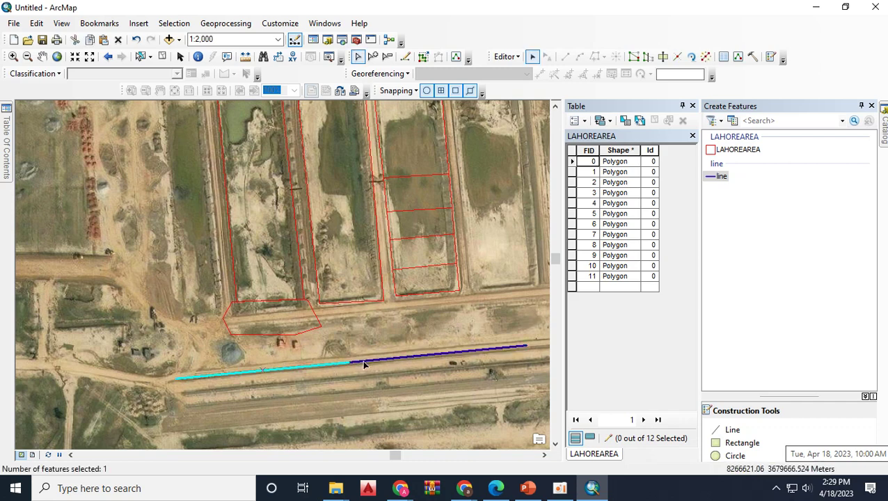
left_click(354, 363)
left_click(350, 363)
left_click(357, 362)
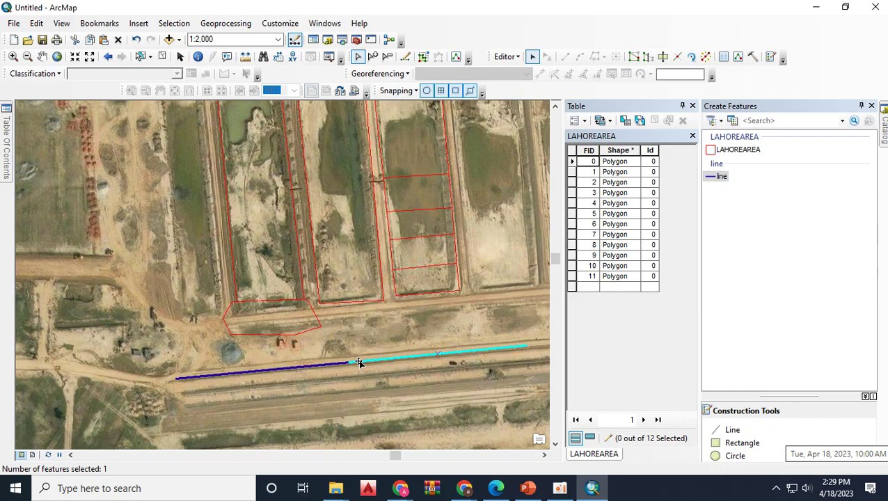
Save the edits and end the edit session.
left_click(507, 57)
left_click(524, 101)
left_click(517, 60)
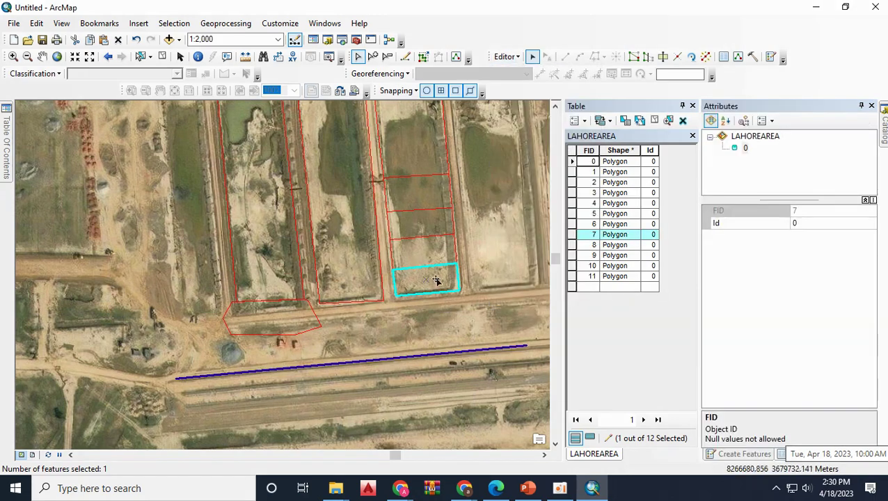
left_click(586, 121)
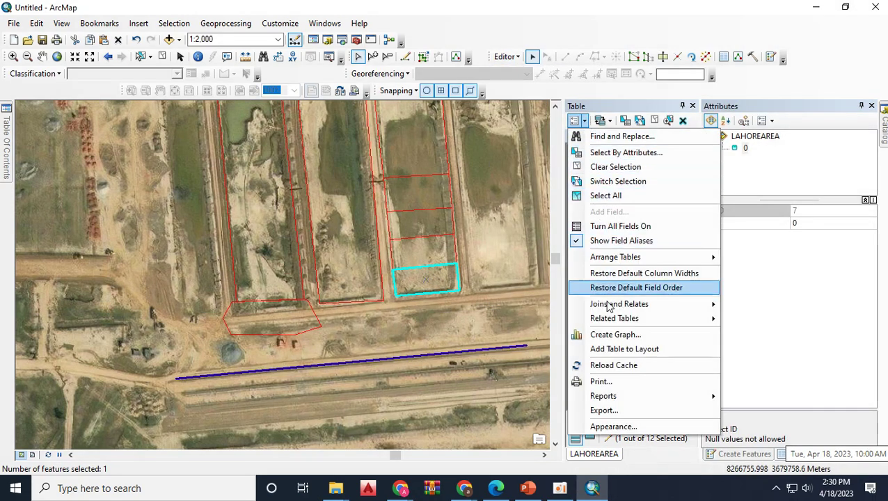
left_click(505, 57)
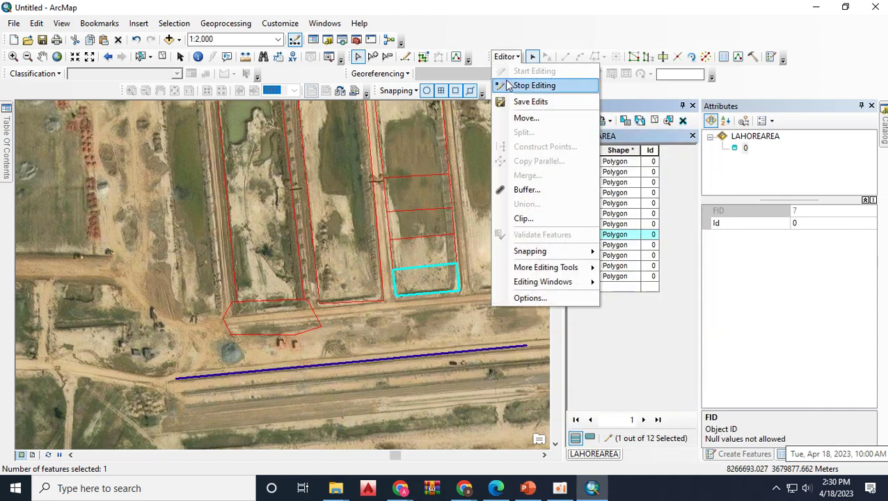
left_click(511, 85)
Add a Text field named landuse to the LAHOREAREA attribute table.
left_click(574, 120)
left_click(634, 213)
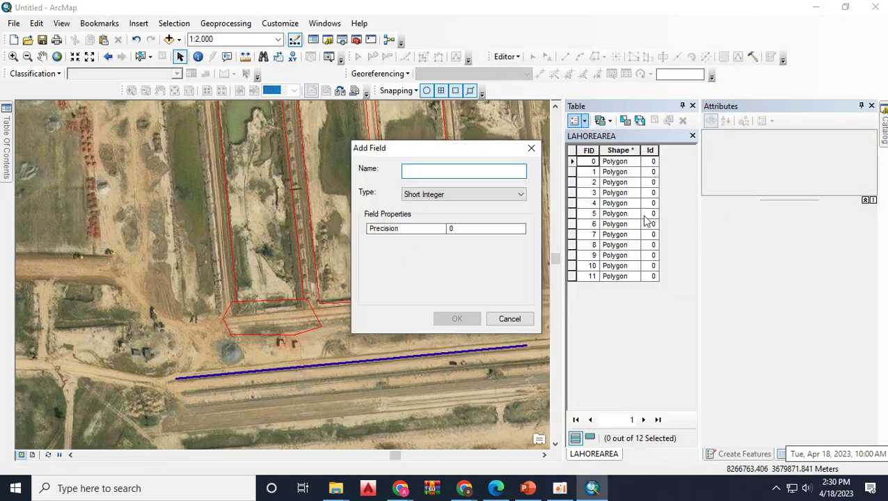
type("landuse")
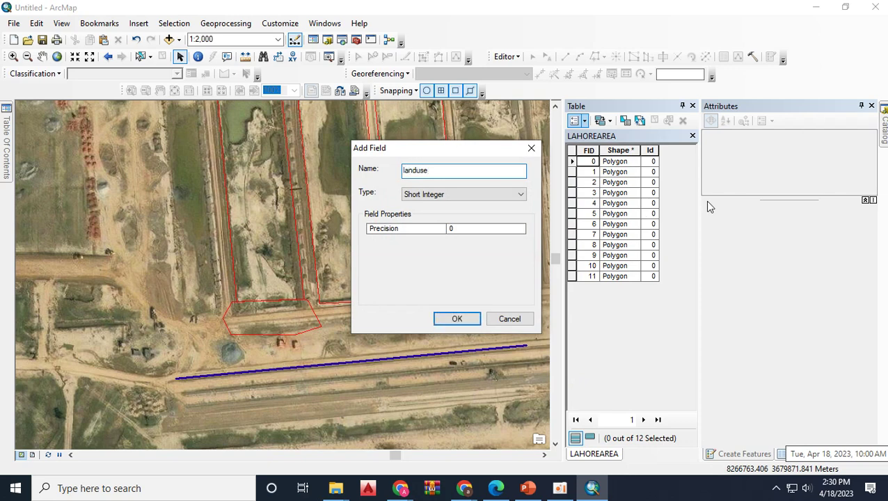
left_click(439, 195)
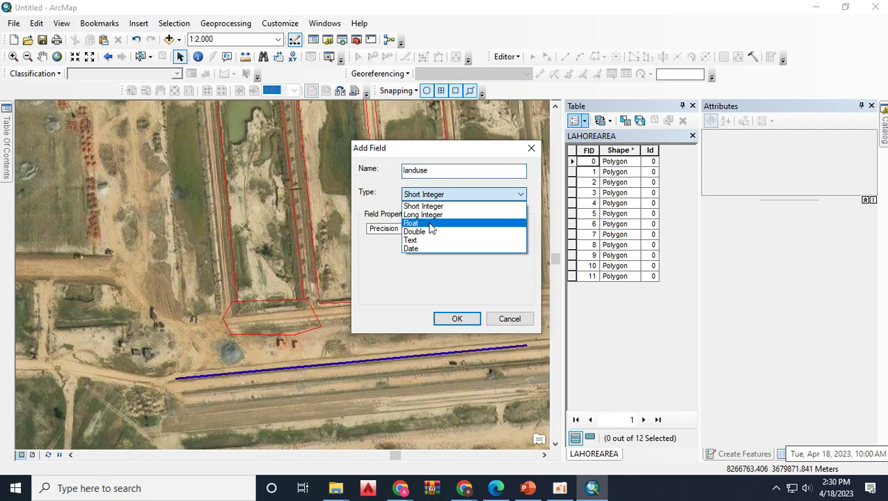
left_click(426, 242)
left_click(454, 319)
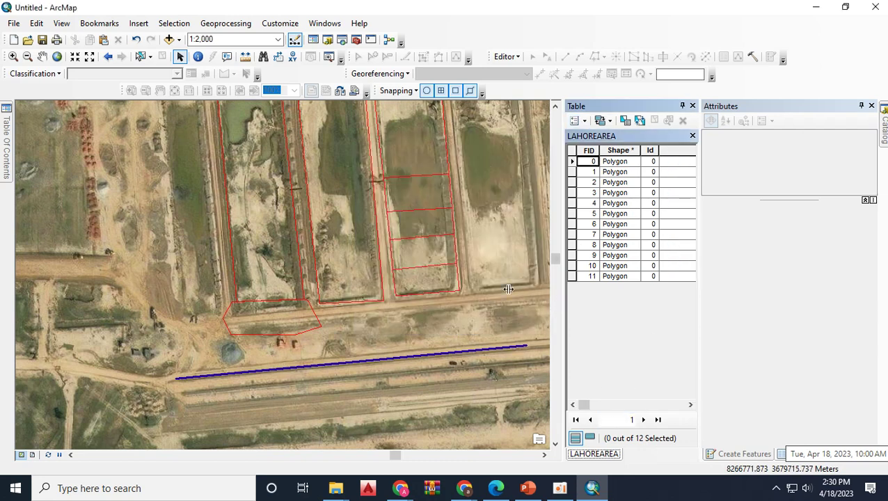
Widen the attribute table beside the map, and start an edit session despite the spatial reference warnings.
left_click_drag(509, 289, 496, 288)
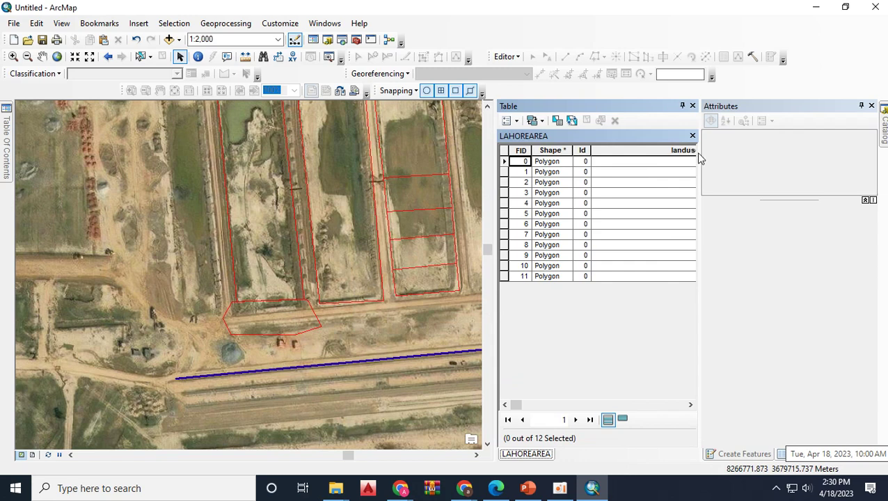
left_click(871, 105)
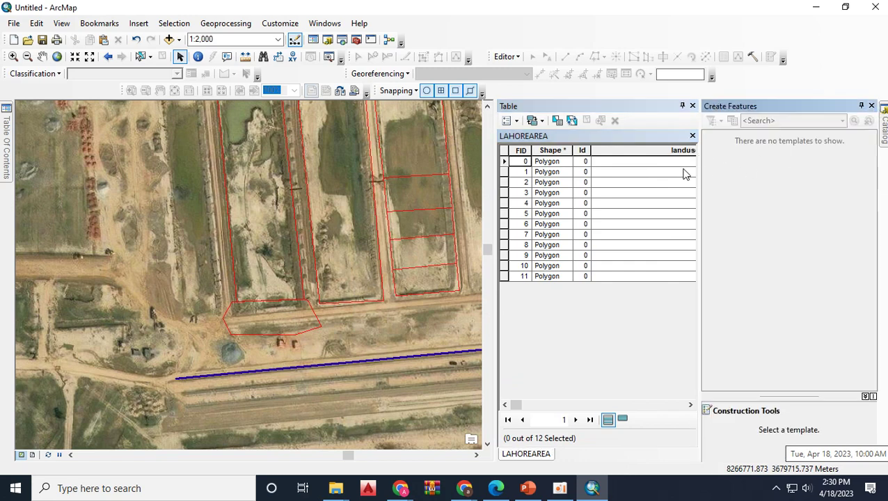
left_click(622, 166)
left_click(504, 167)
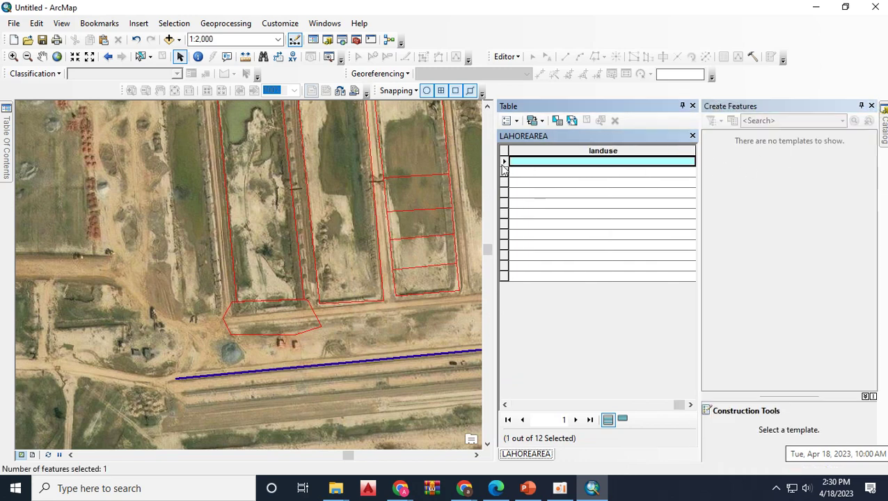
left_click(506, 57)
left_click(509, 72)
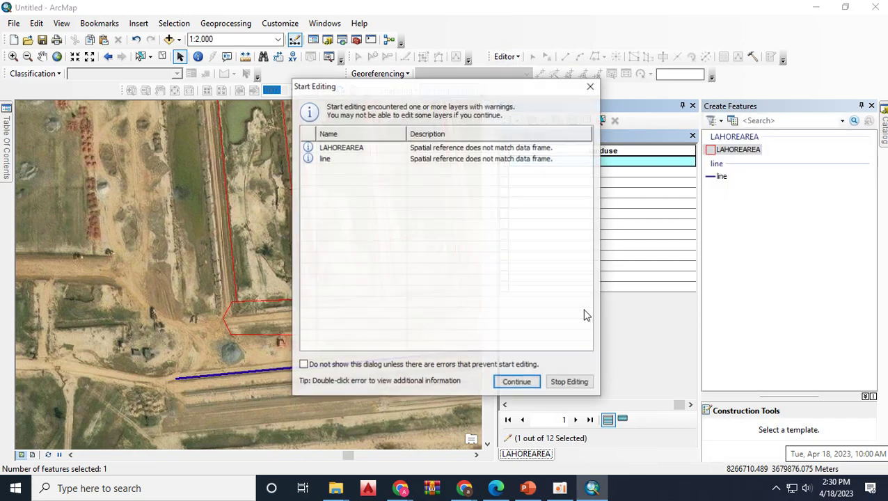
left_click(516, 379)
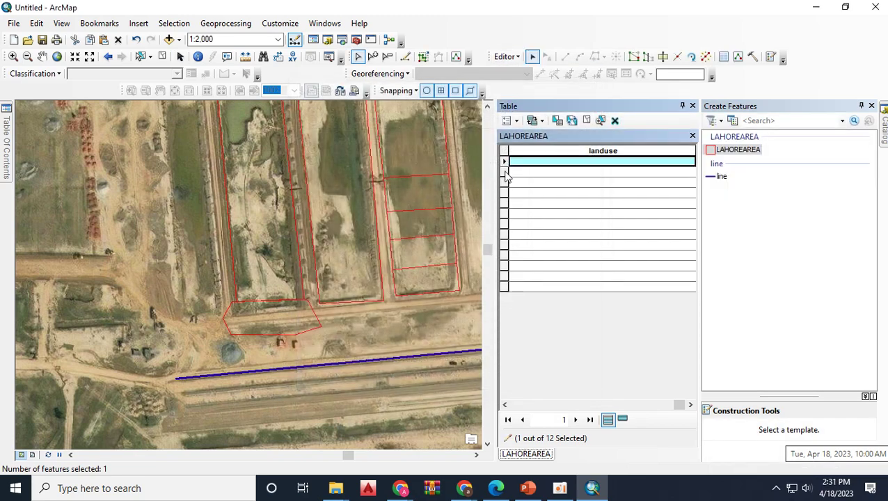
Select the record of the southernmost plot in the eastern block, and set its landuse to Residential Area.
left_click(505, 215)
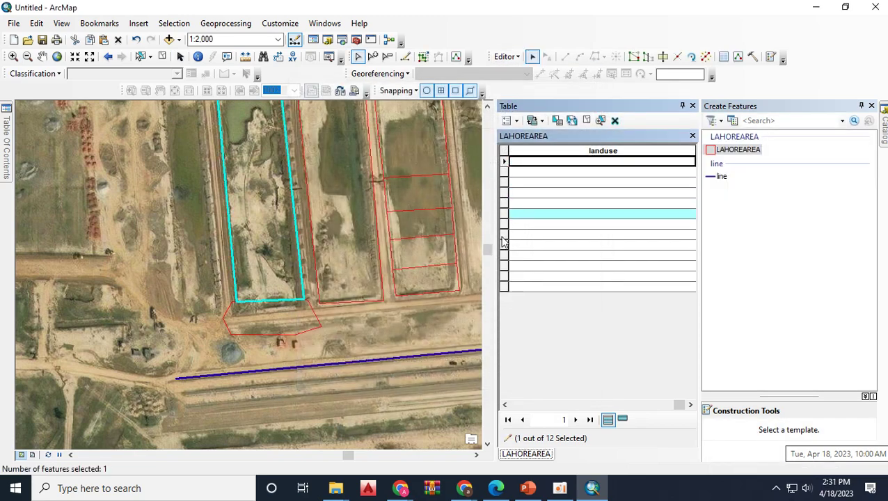
left_click(503, 236)
left_click(529, 238)
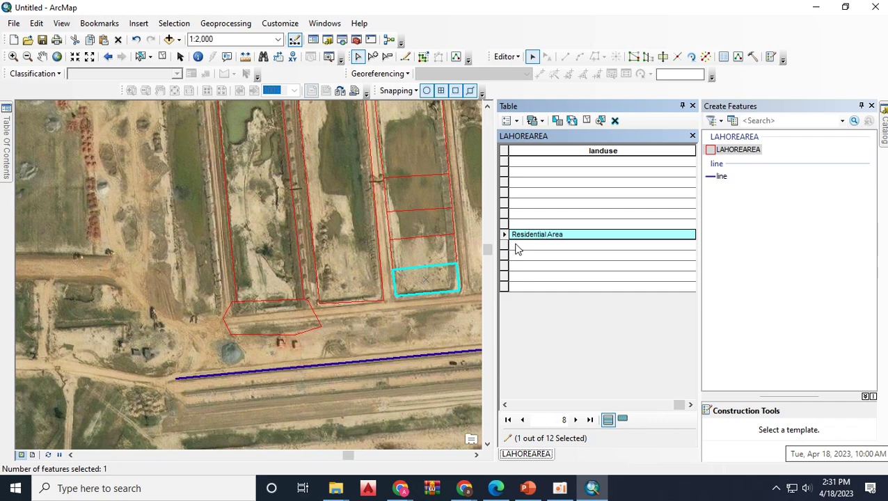
left_click(515, 245)
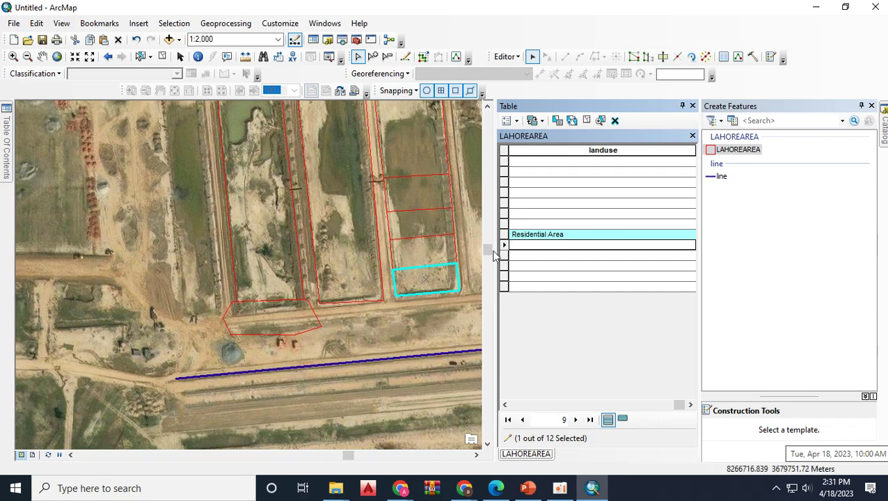
Copy the Residential Area value into the landuse cell of the second plot from the south in the eastern block.
left_click(502, 245)
left_click(534, 234)
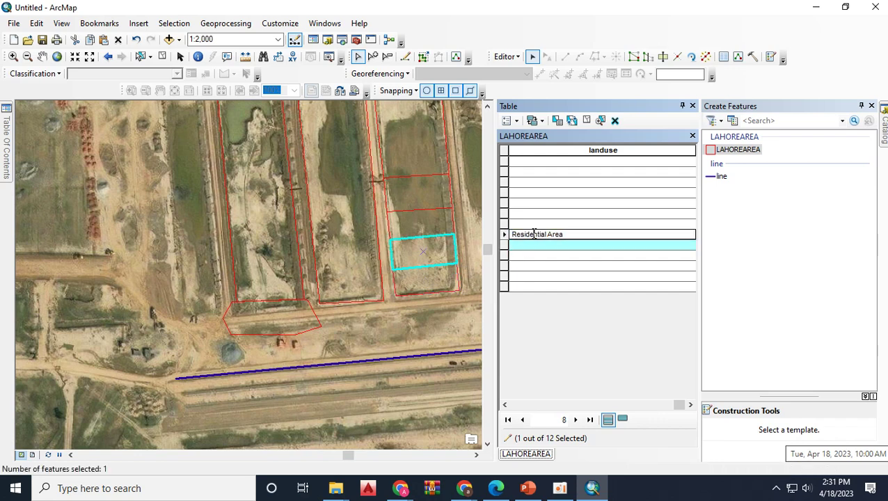
left_click_drag(561, 235, 486, 238)
key("ctrl+c")
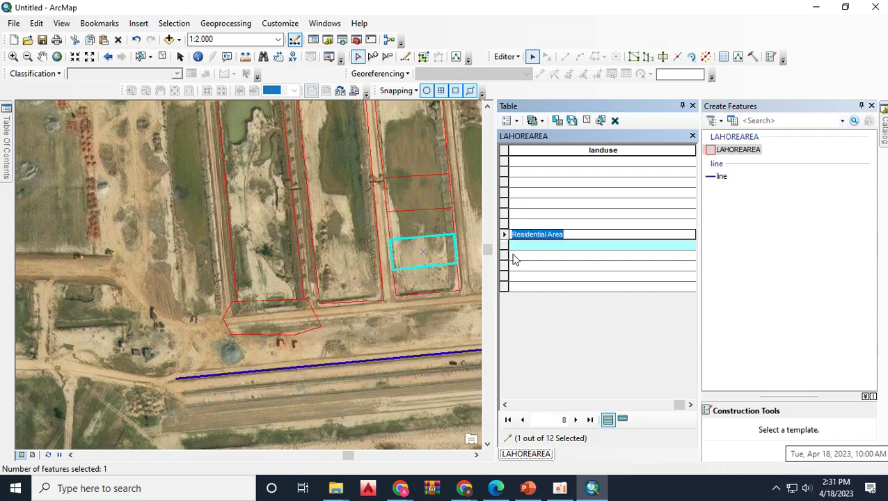
left_click(516, 244)
key("ctrl+v")
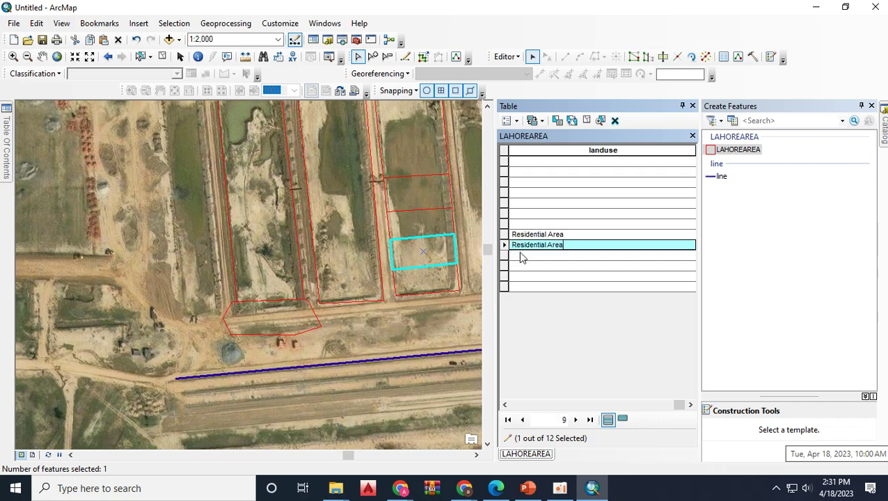
Fill in Residential Area as the landuse of the last three records, checking their plots on the map.
left_click(521, 255)
left_click(505, 255)
left_click(532, 256)
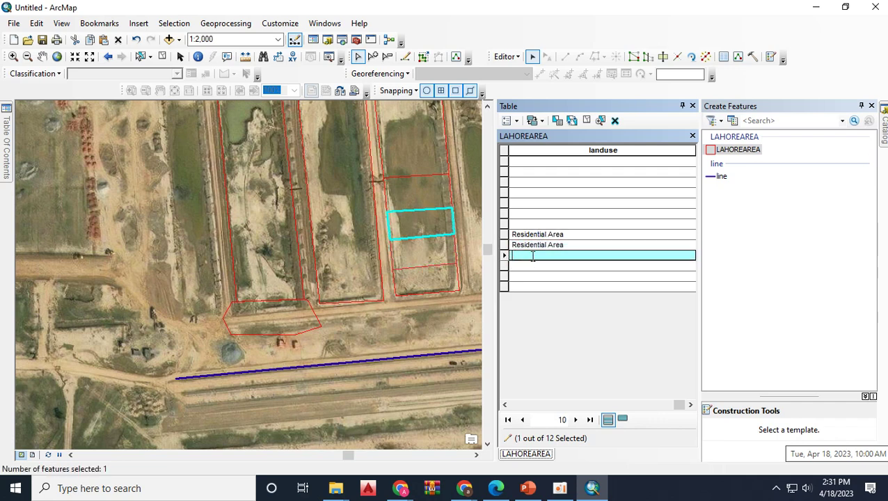
key("ctrl+v")
left_click(521, 266)
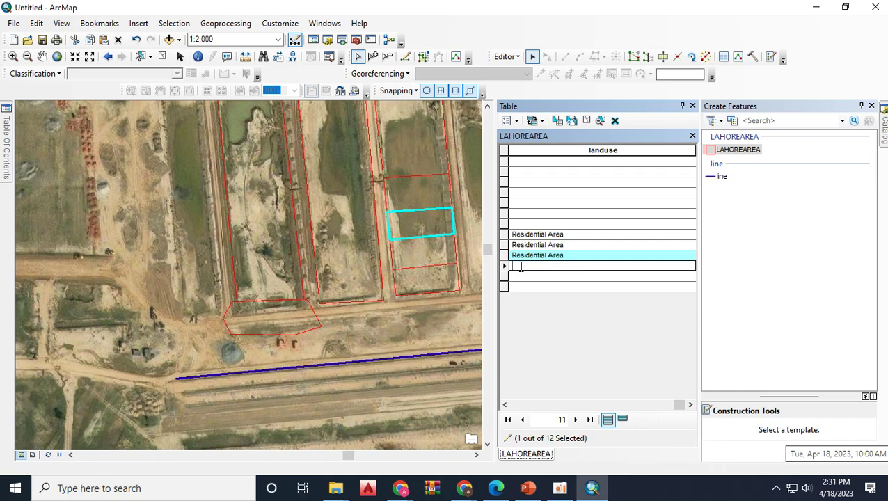
key("ctrl+v")
left_click(520, 277)
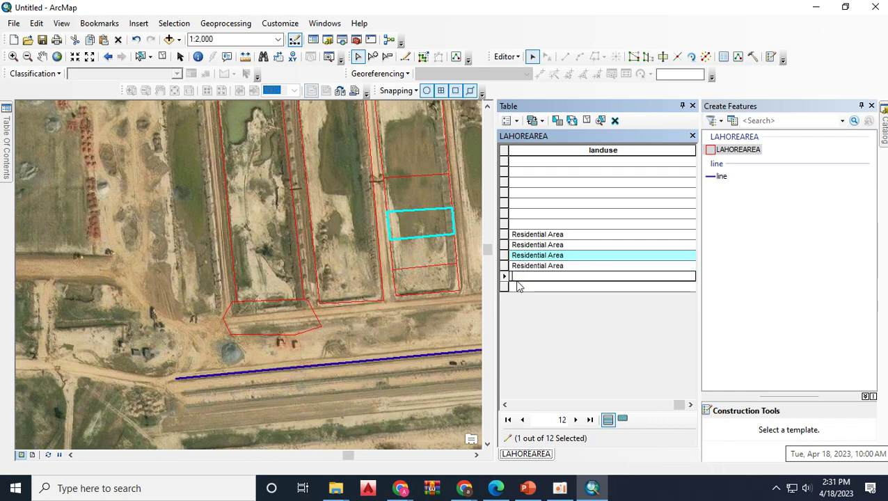
left_click(425, 197)
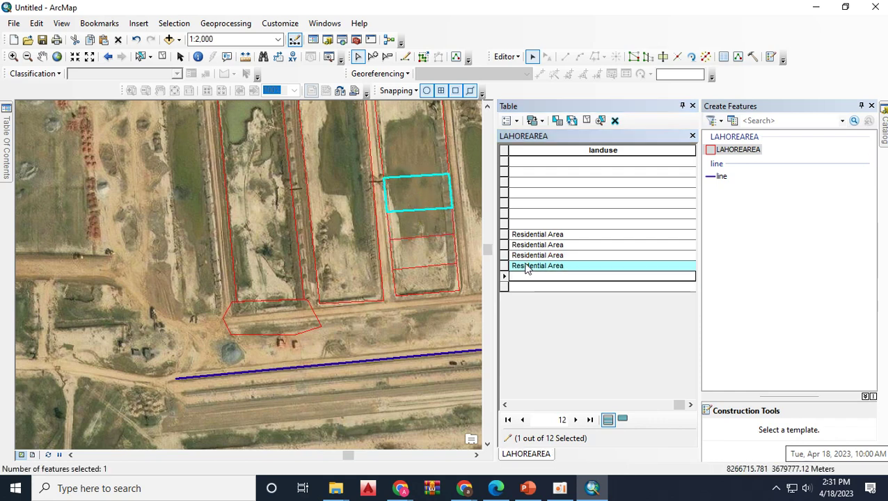
key("ctrl+v")
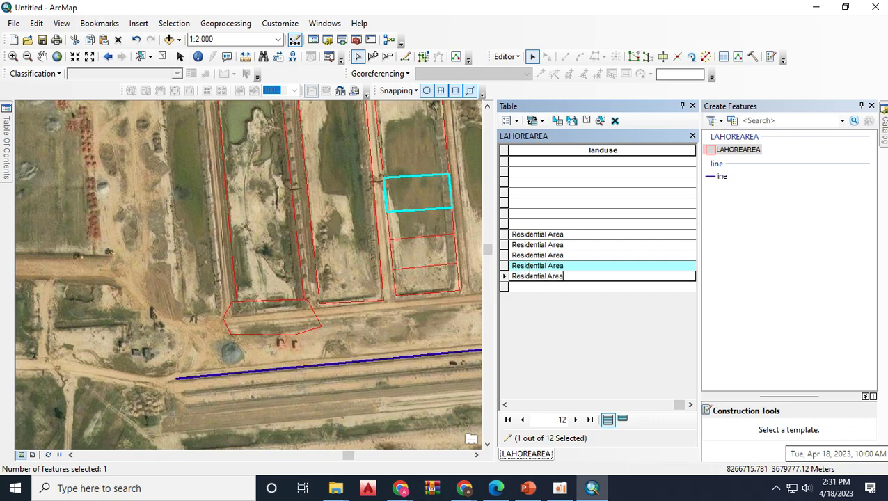
Zoom to the large northern plot of the eastern block, and replace its landuse with Public Building.
double_click(422, 138)
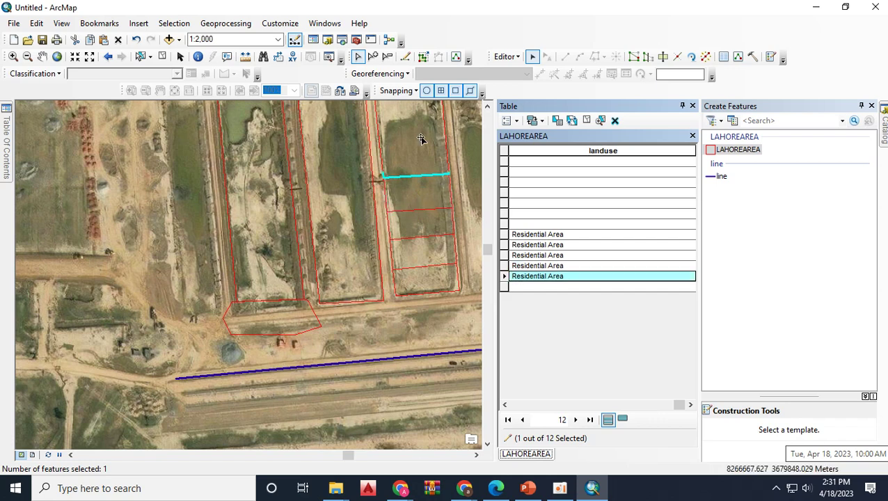
double_click(504, 276)
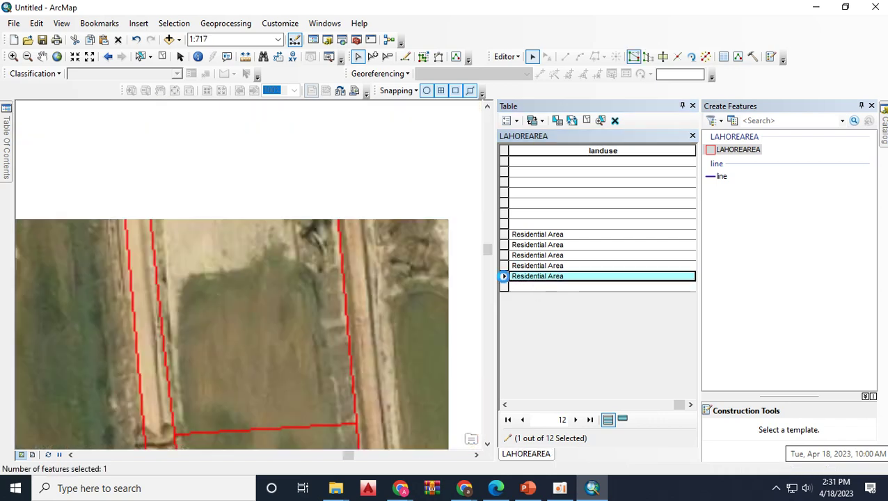
left_click(561, 277)
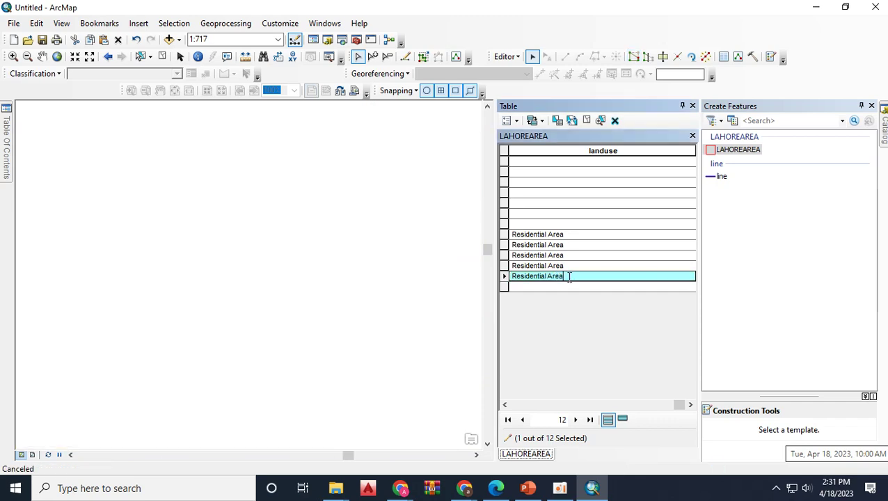
left_click_drag(569, 277, 503, 279)
type("Pu")
left_click(526, 213)
Stop editing the layers after the landuse entries.
left_click(507, 57)
left_click(507, 57)
left_click(506, 58)
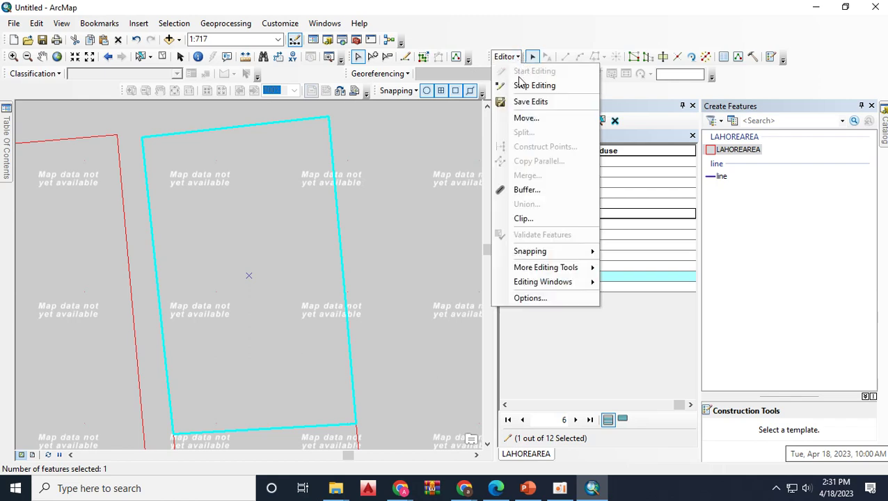
left_click(529, 85)
Turn off the Basemap layer so that only the digitized features are drawn.
scroll(273, 242, "down", 5)
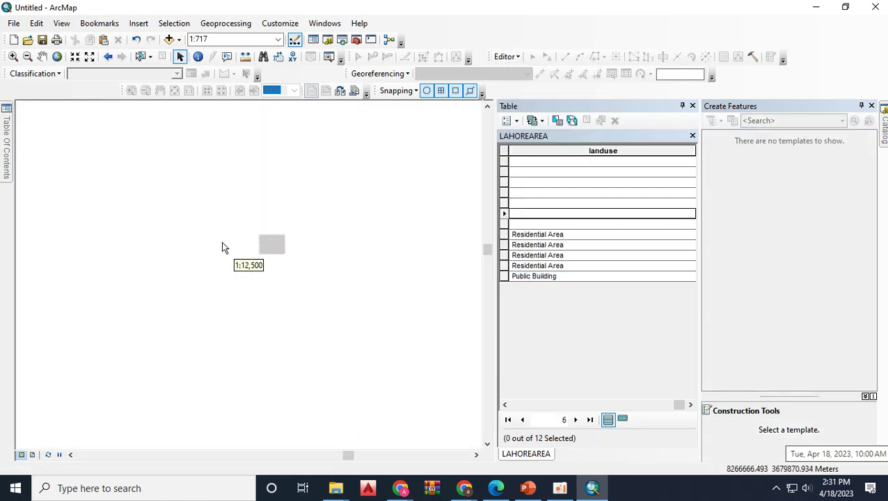
mouse_move(6, 167)
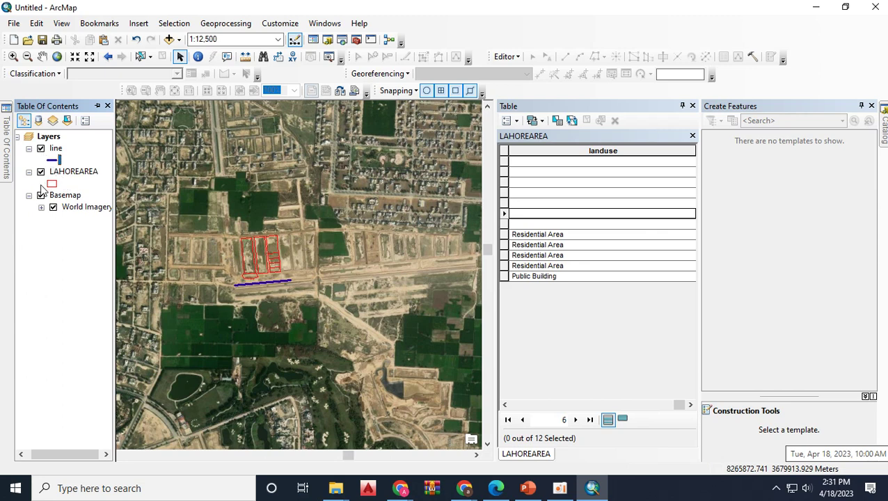
left_click(40, 196)
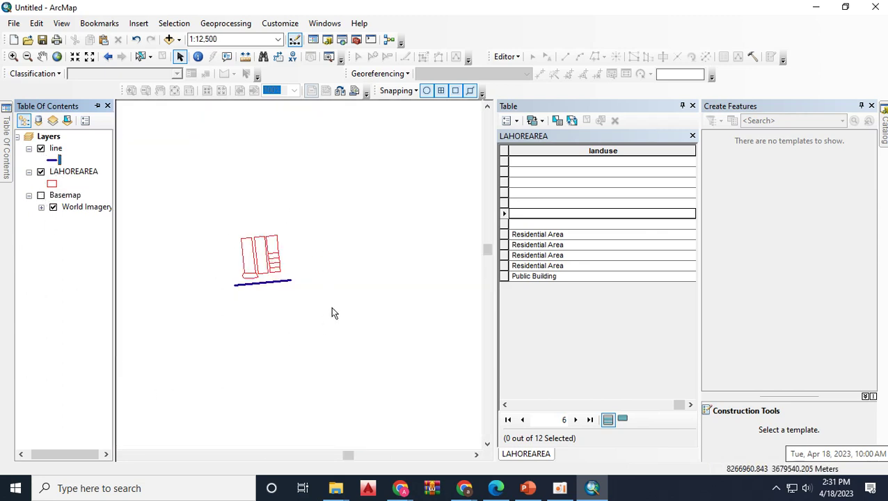
left_click(601, 173)
left_click(592, 245)
left_click(588, 268)
left_click(573, 174)
left_click(574, 184)
left_click(575, 224)
left_click(568, 247)
left_click(560, 203)
left_click(561, 194)
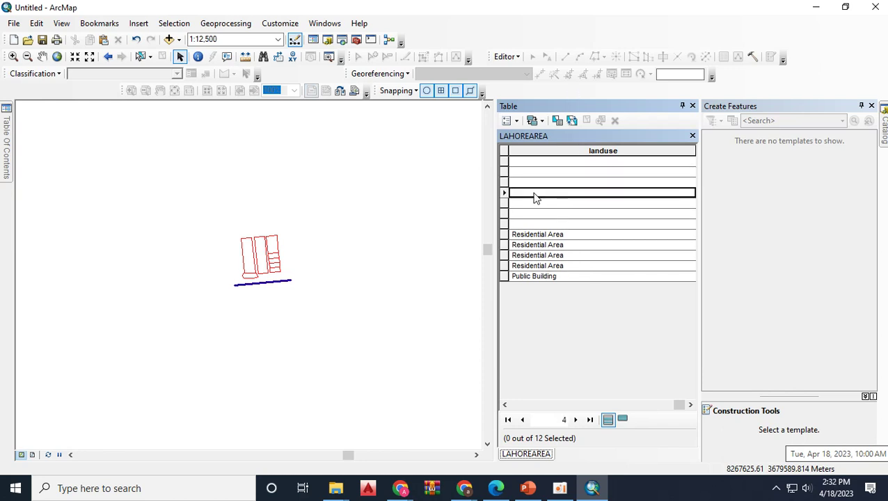
Start editing the LAHOREAREA and line layers, continuing past the spatial reference warnings.
scroll(254, 291, "down", 7)
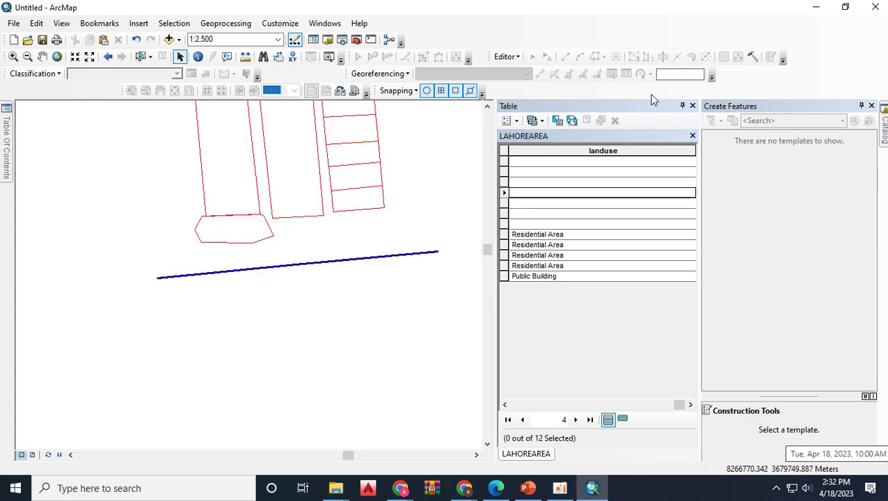
left_click(495, 57)
left_click(503, 72)
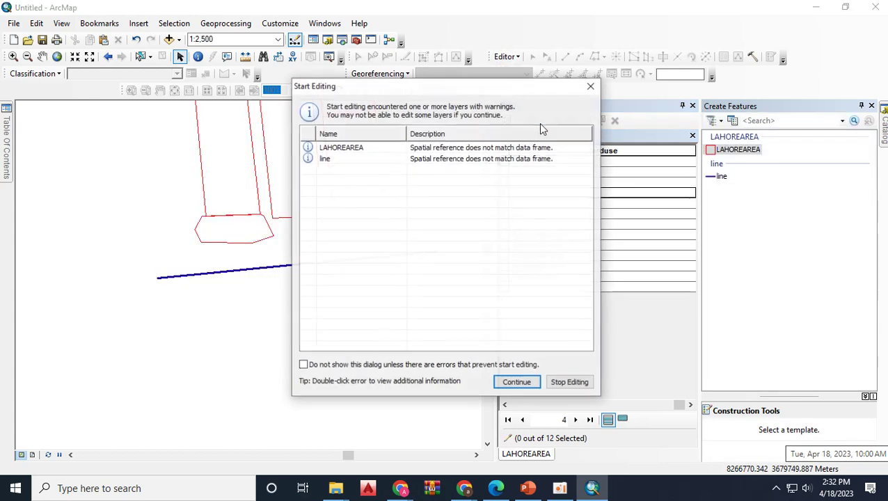
left_click(340, 152)
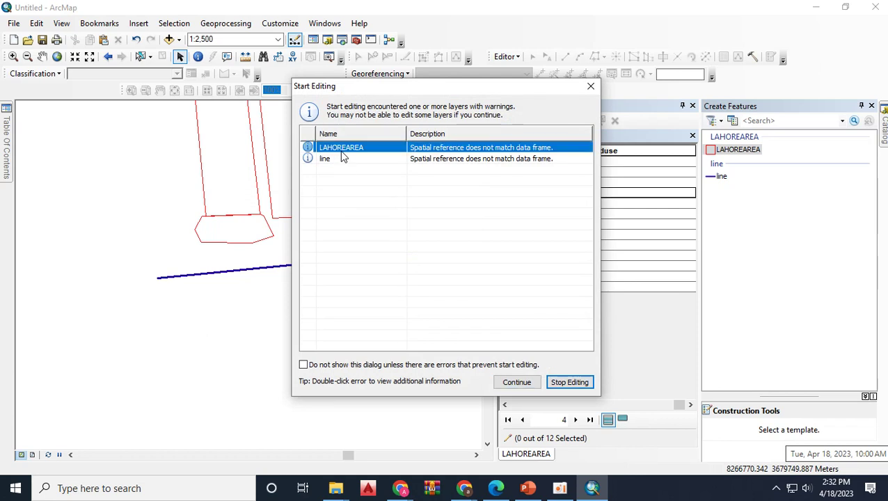
left_click(347, 160)
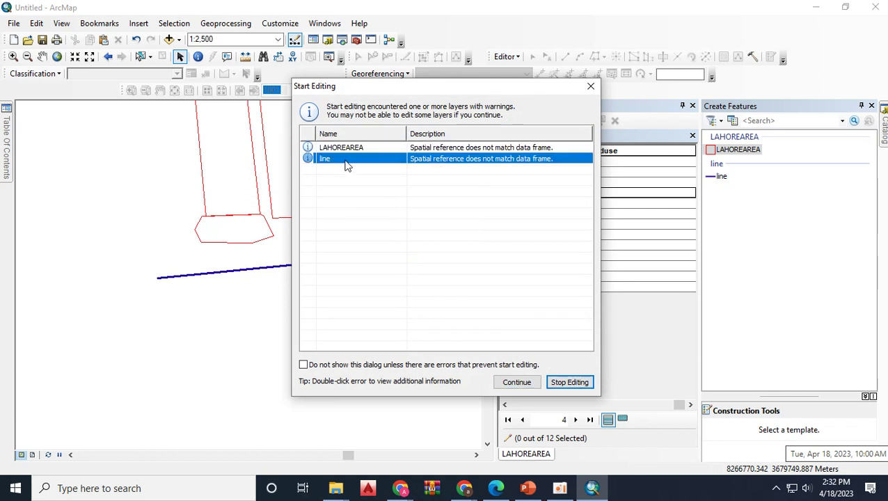
left_click(517, 382)
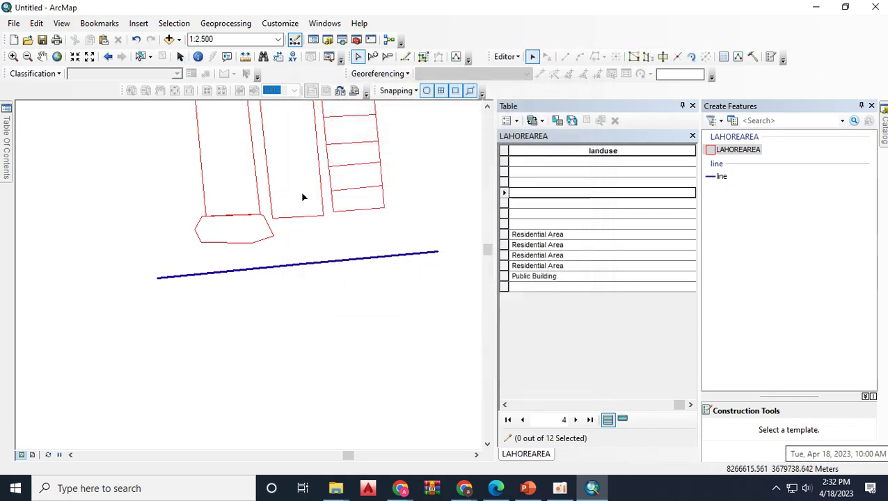
Select the middle block's polygon and turn the Basemap layer back on.
left_click(302, 195)
mouse_move(7, 139)
left_click(46, 194)
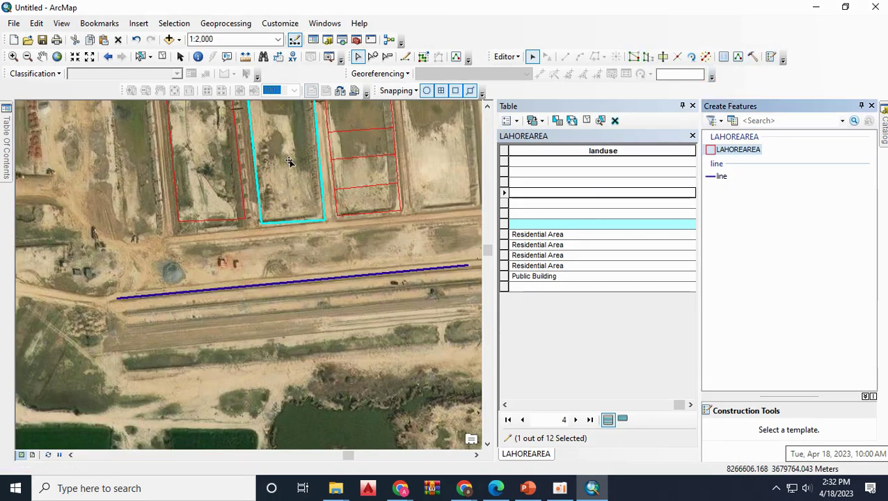
Draw a four-sided LAHOREAREA polygon that overlaps the middle block's southern edge and extends toward the road line.
left_click(739, 150)
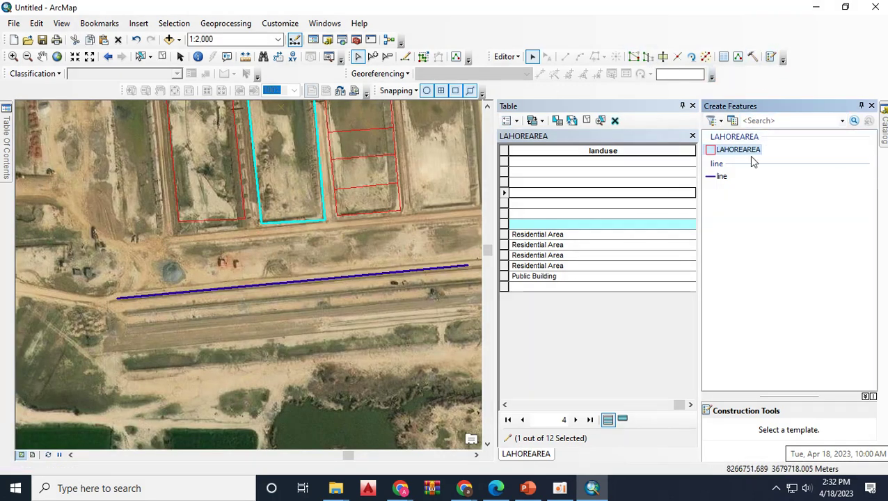
left_click(323, 211)
left_click(260, 222)
left_click(262, 256)
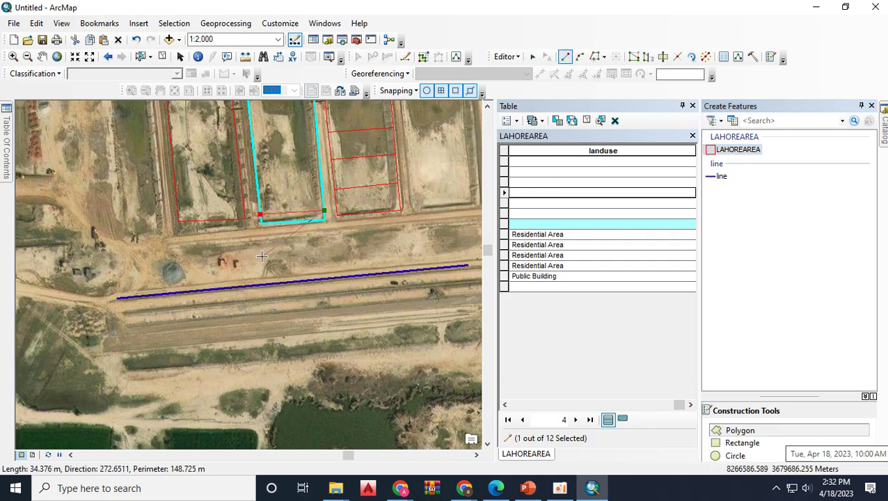
double_click(328, 257)
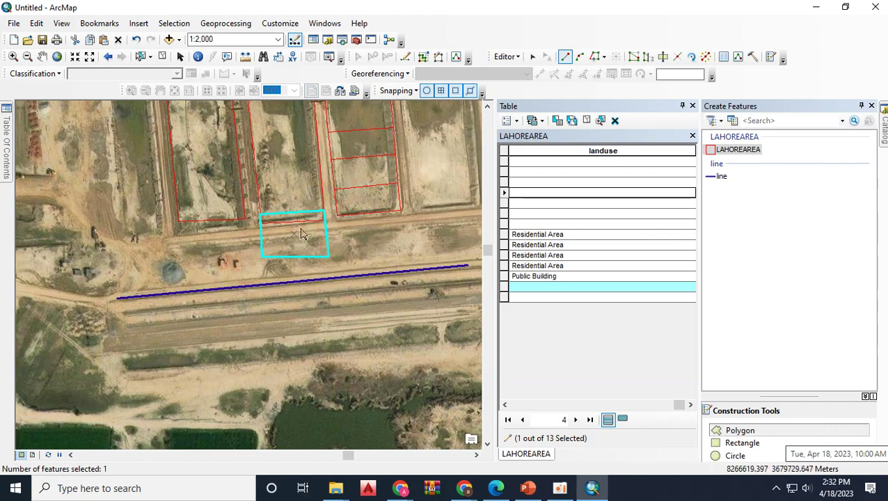
Delete the new polygon that overlaps the southern end of the middle block.
scroll(299, 233, "up", 2)
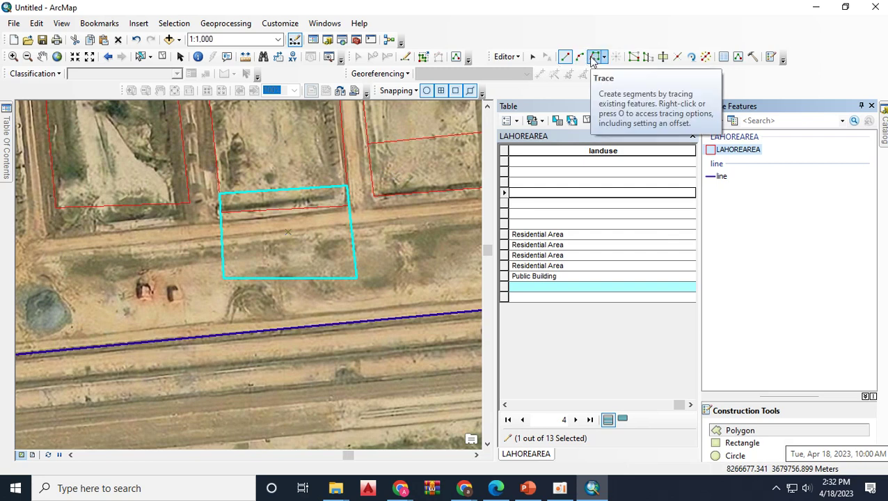
right_click(325, 224)
left_click(283, 218)
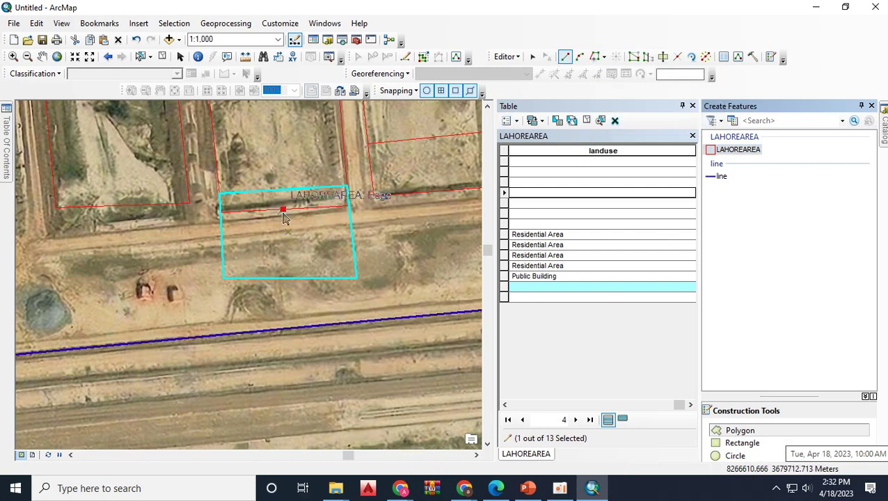
left_click(283, 217)
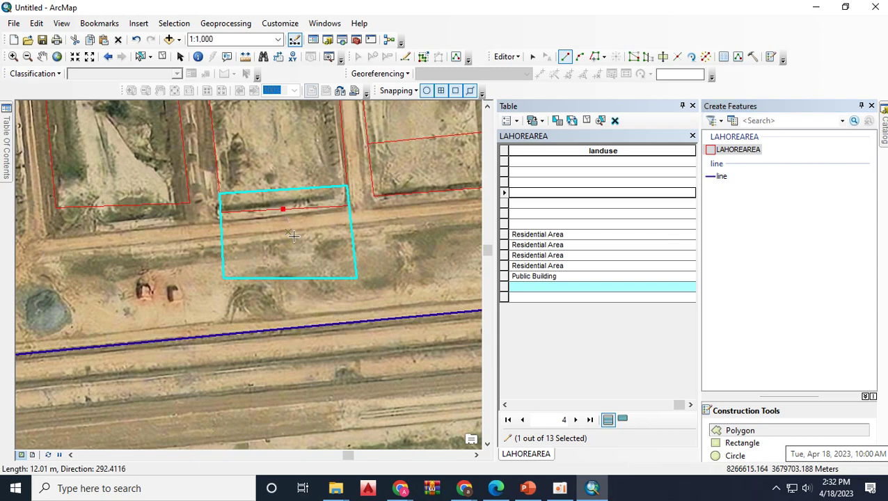
left_click(532, 56)
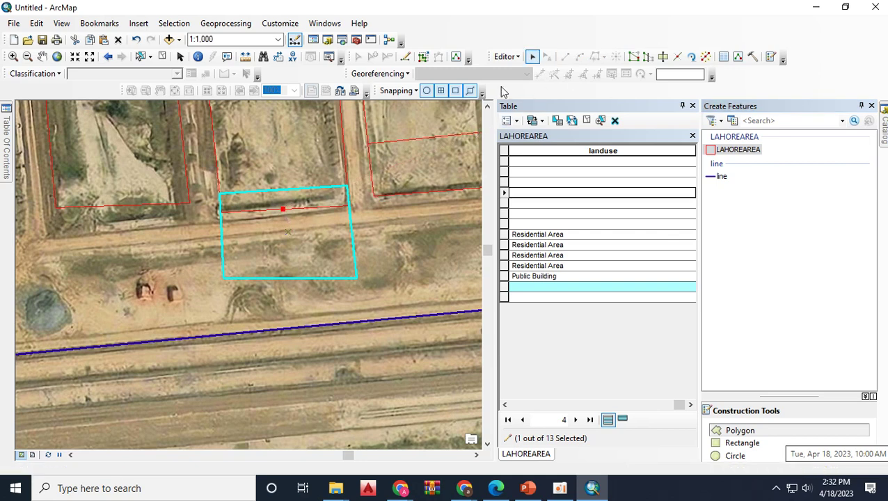
right_click(295, 229)
left_click(320, 265)
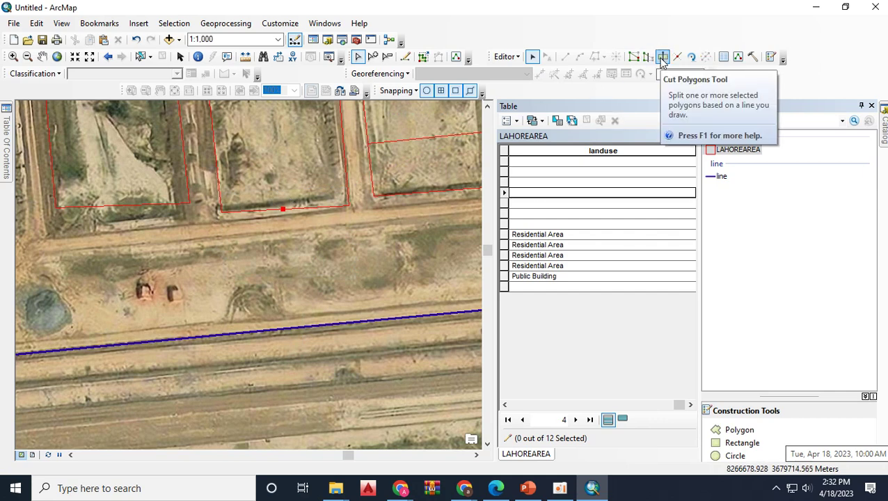
left_click(262, 181)
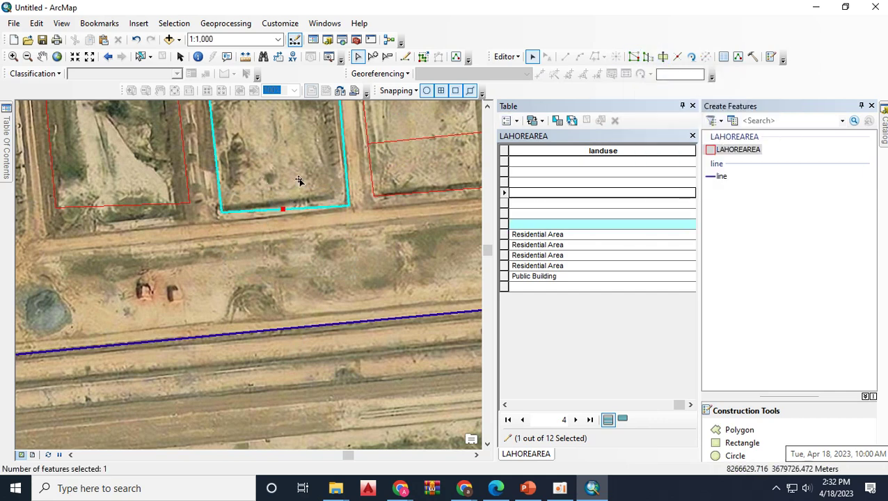
left_click(299, 233)
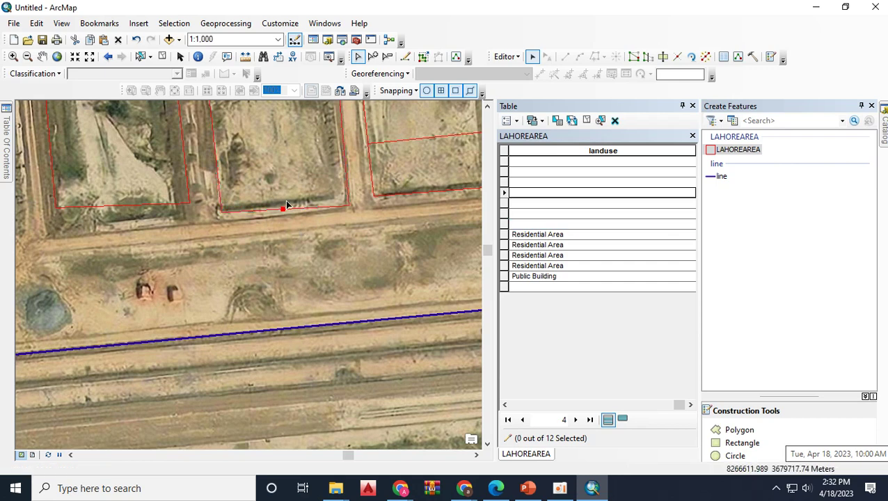
left_click(283, 209)
left_click(345, 230)
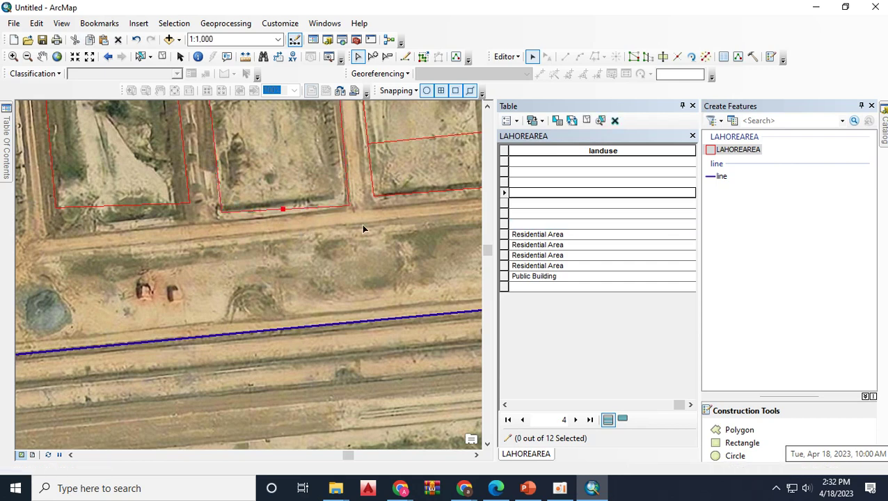
Draw a LAHOREAREA polygon adjoining the middle block's southern edge, tracing along that shared edge and closing the remaining sides with straight segments.
left_click(727, 150)
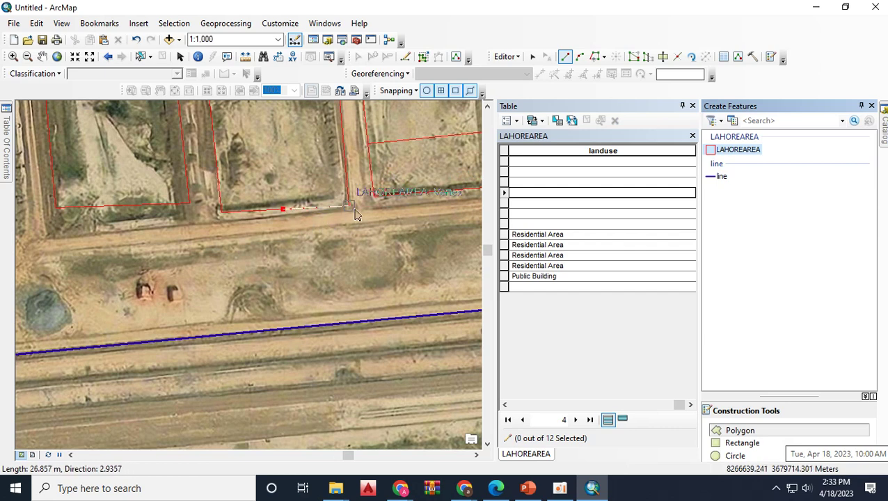
left_click(595, 56)
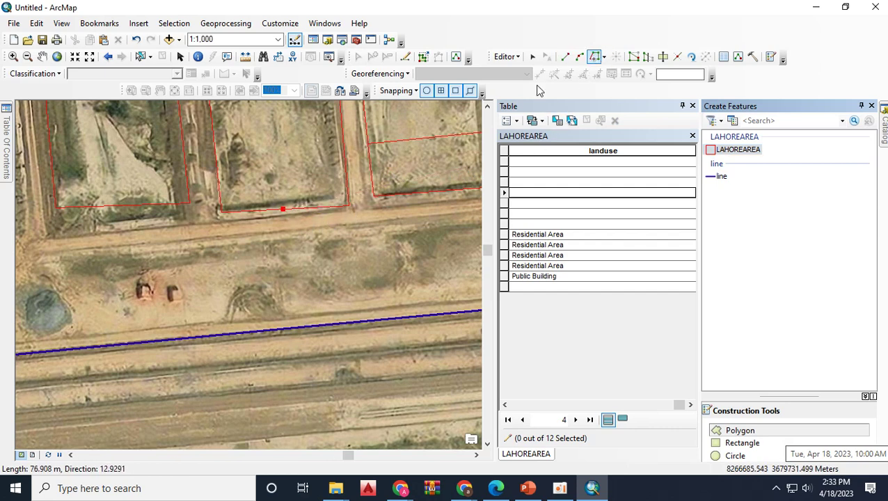
left_click(221, 213)
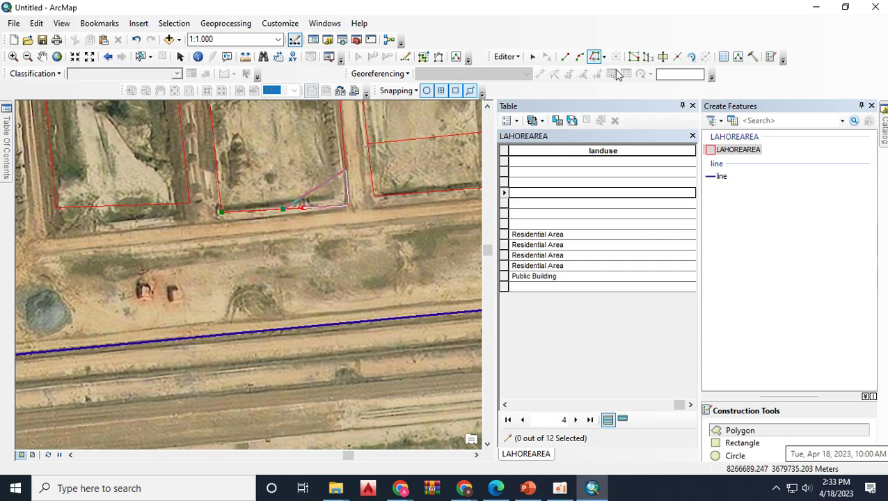
left_click(566, 58)
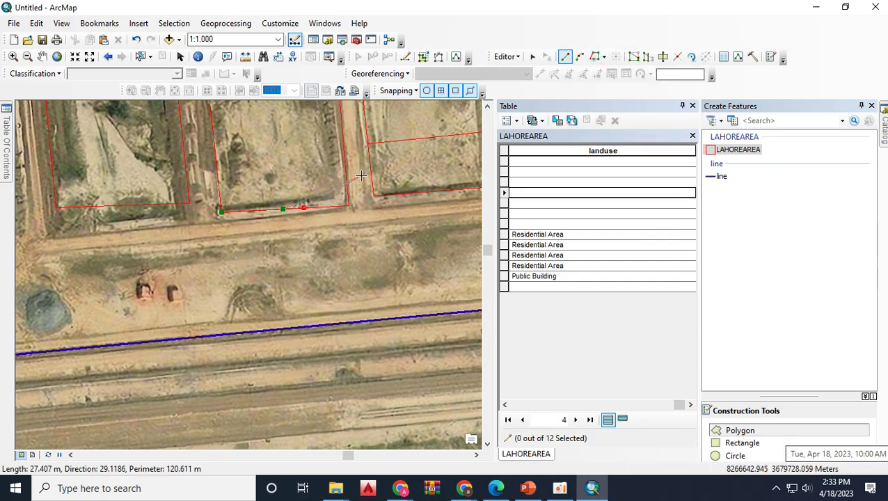
left_click(350, 209)
left_click(357, 251)
left_click(222, 255)
double_click(222, 213)
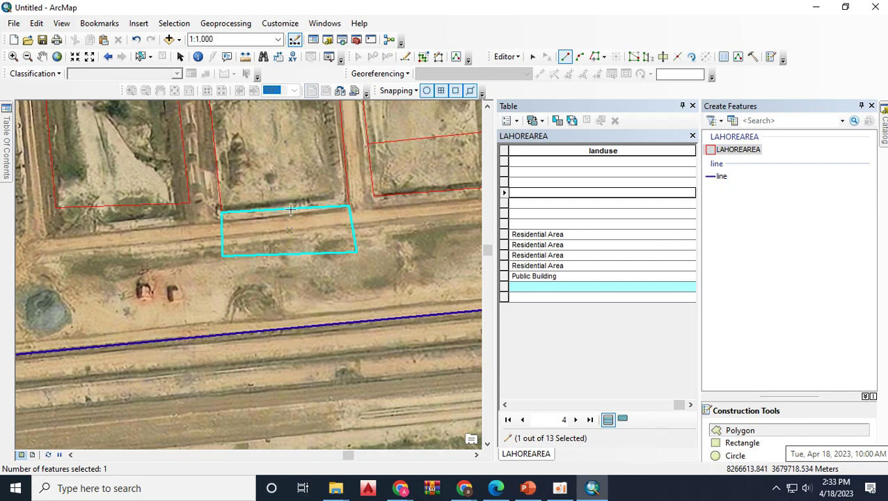
Save the edits made to the layers.
left_click(507, 56)
left_click(518, 103)
left_click(505, 57)
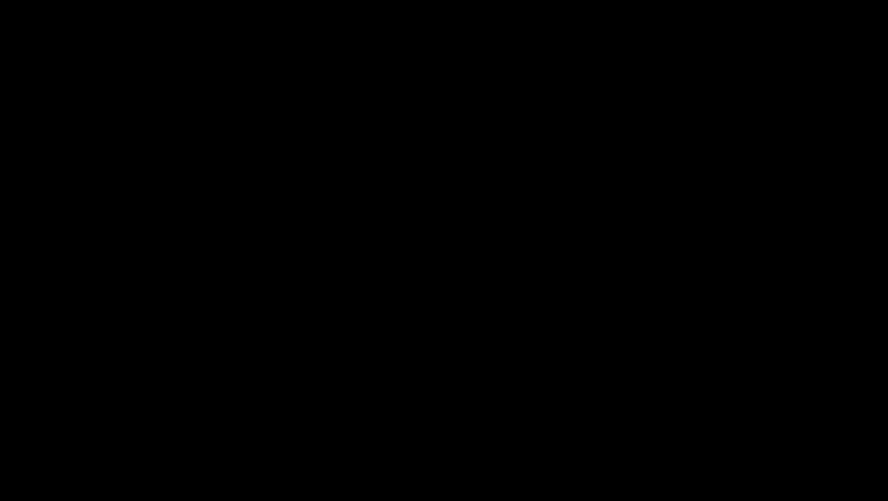